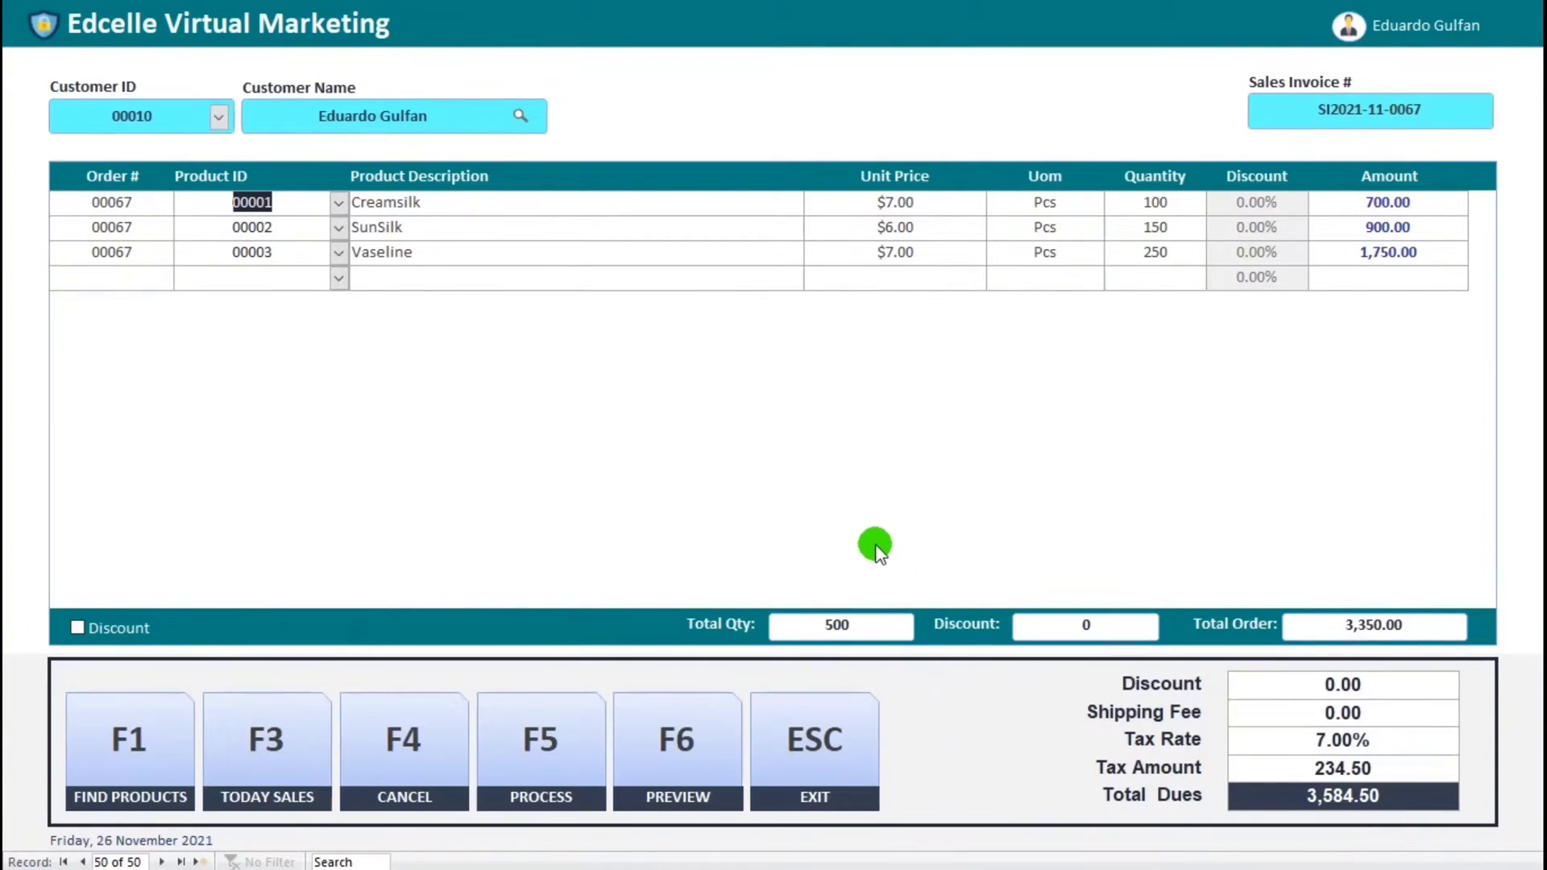
Preview the sales invoice report, close it, and switch the sales form to Design View
left_click(686, 750)
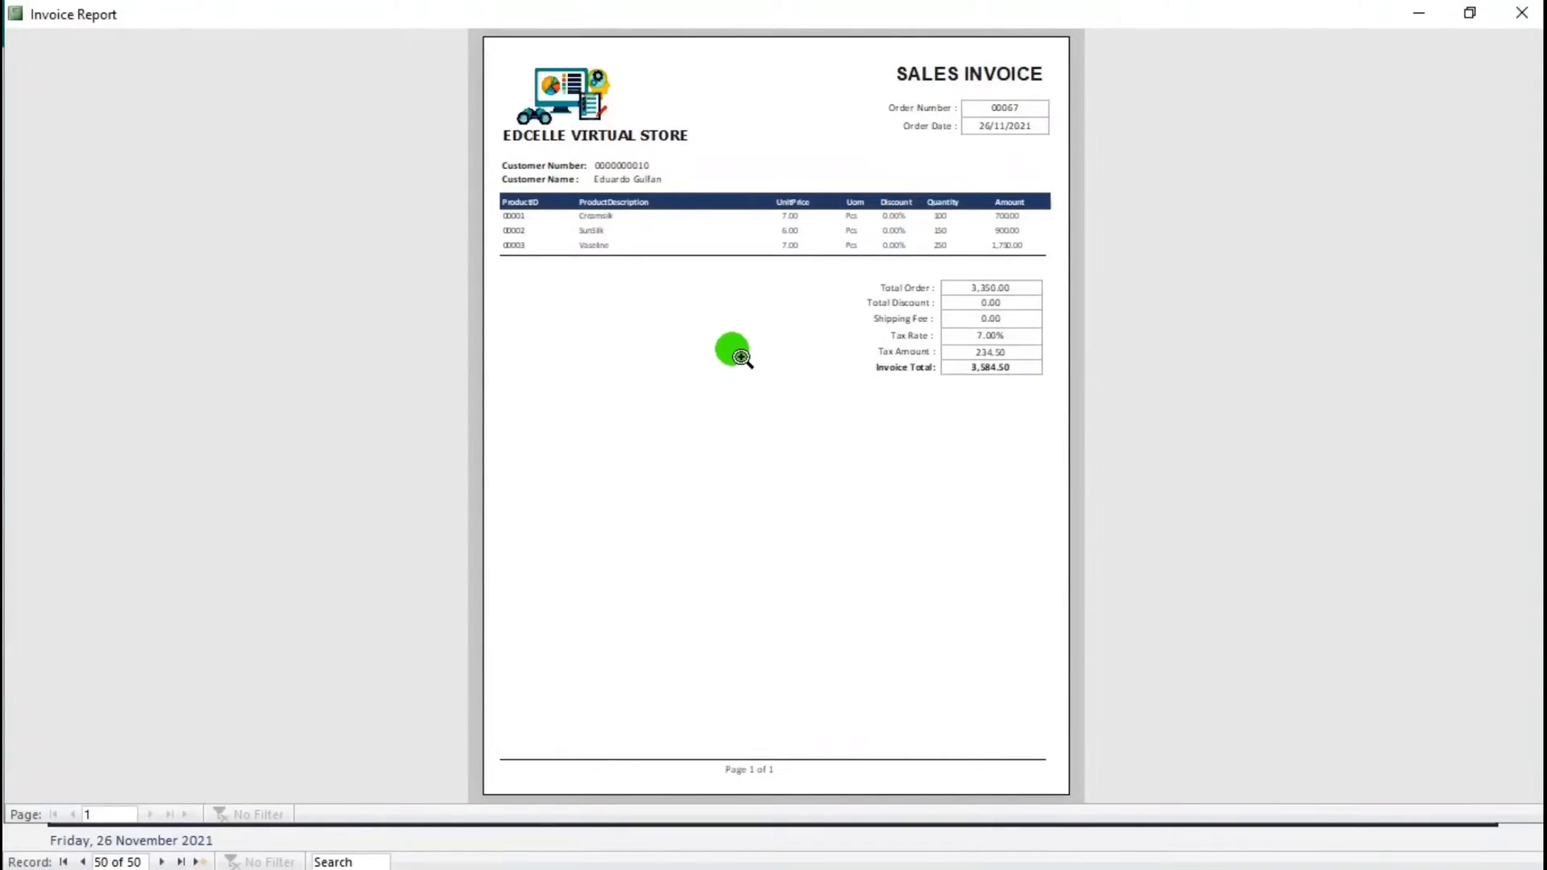
right_click(740, 354)
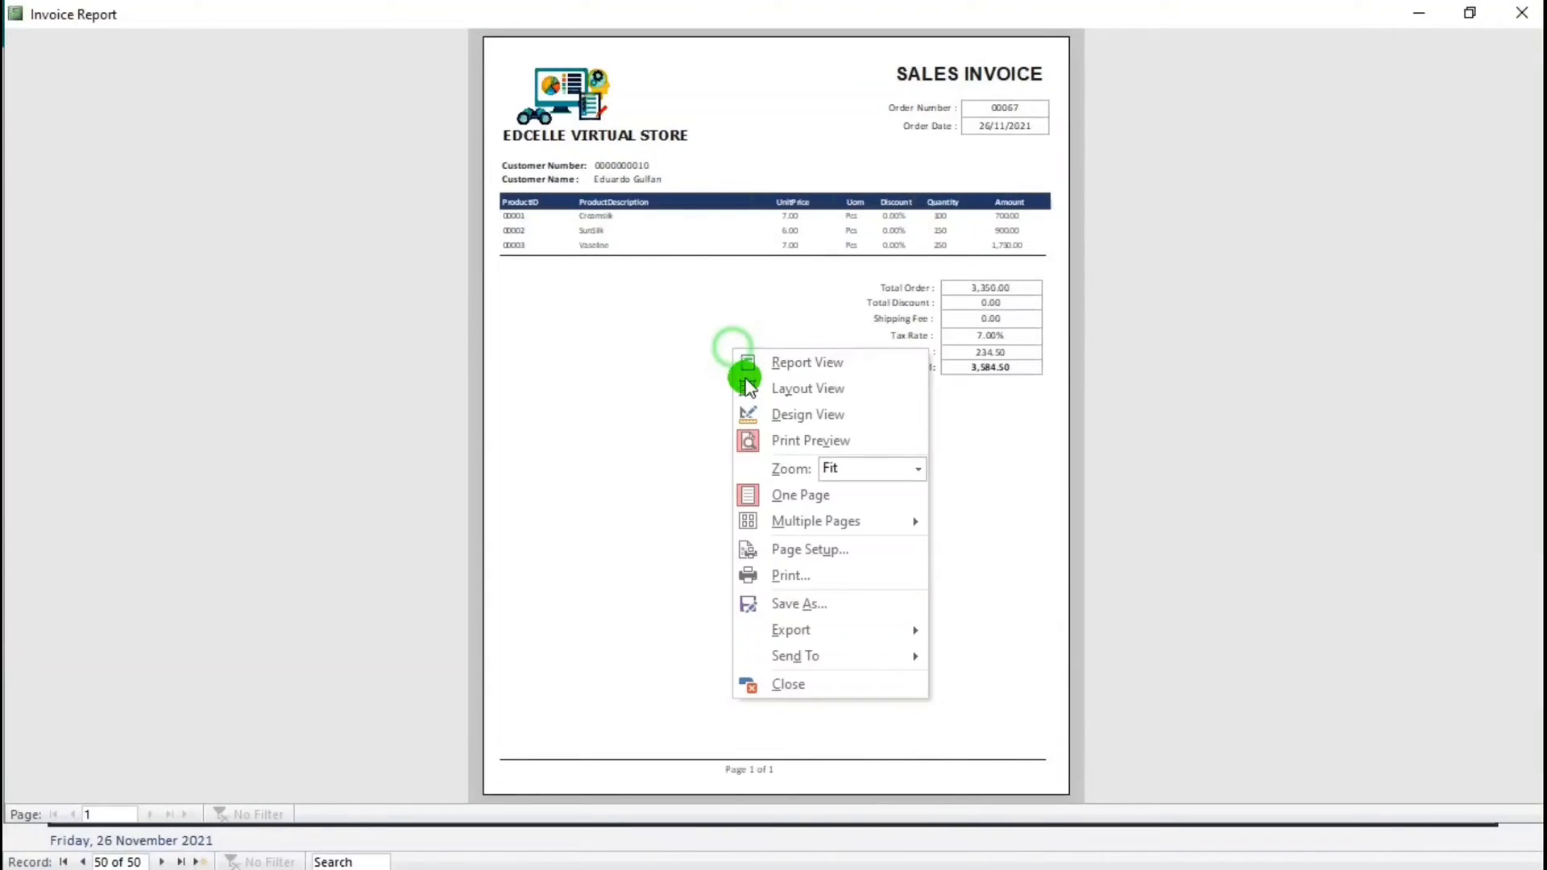
left_click(786, 415)
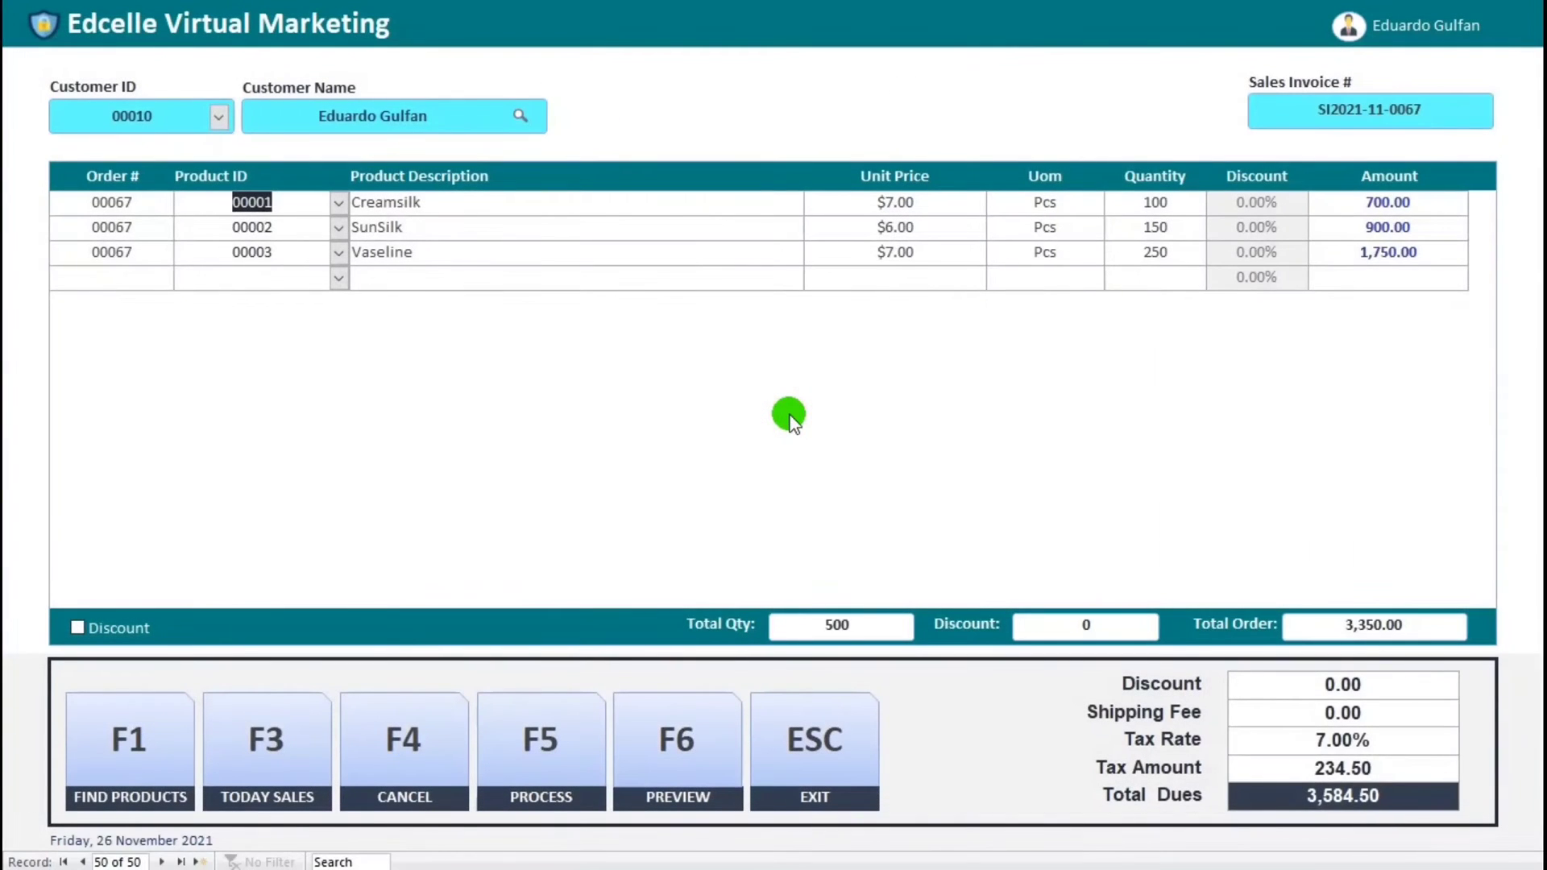
right_click(722, 123)
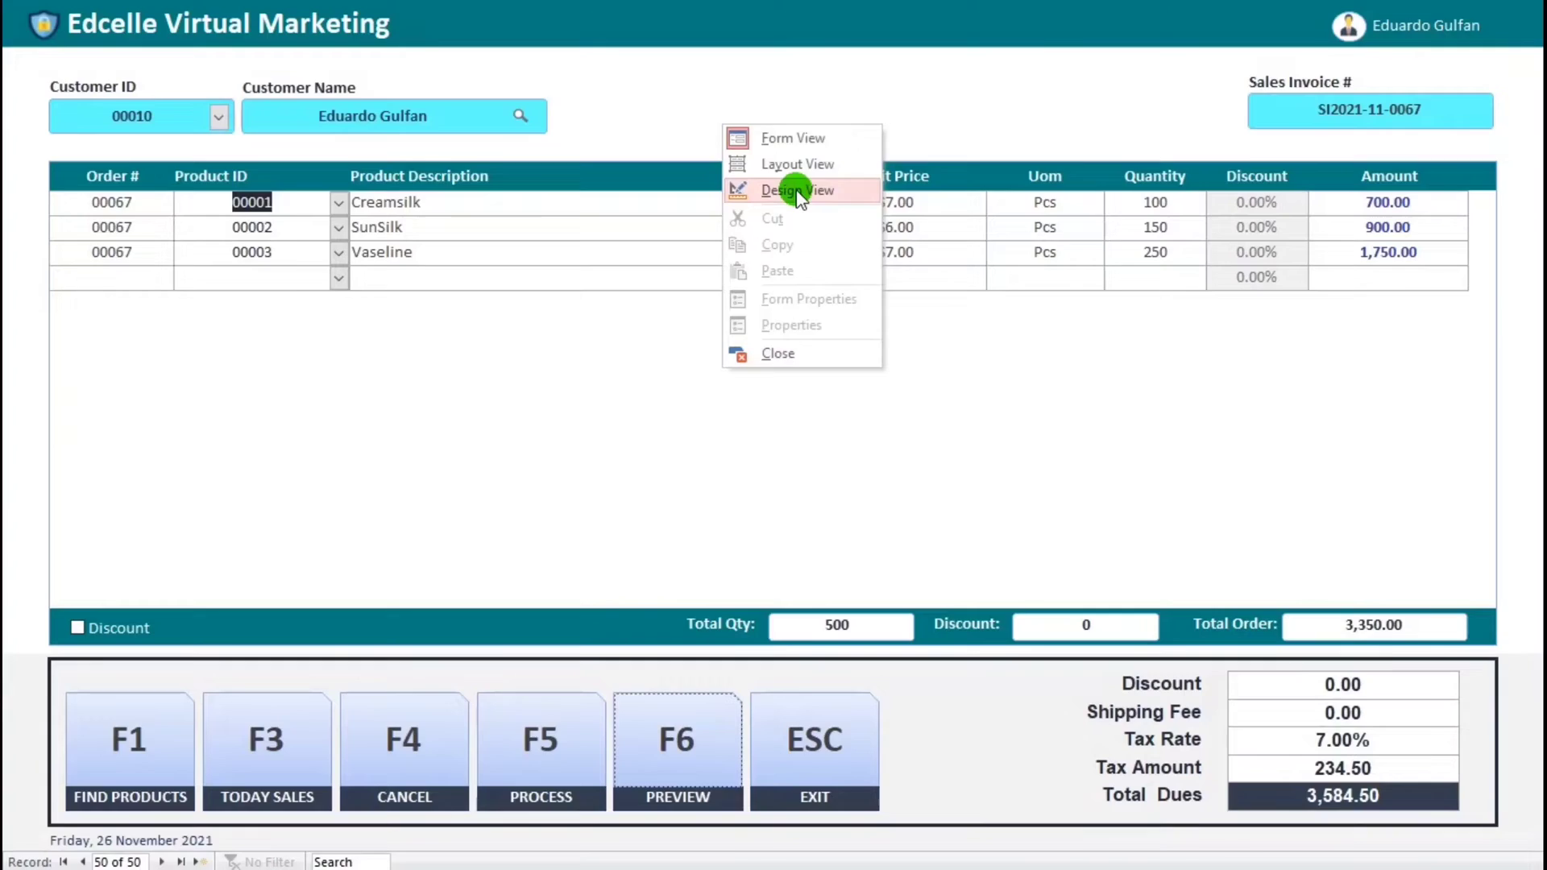
left_click(795, 190)
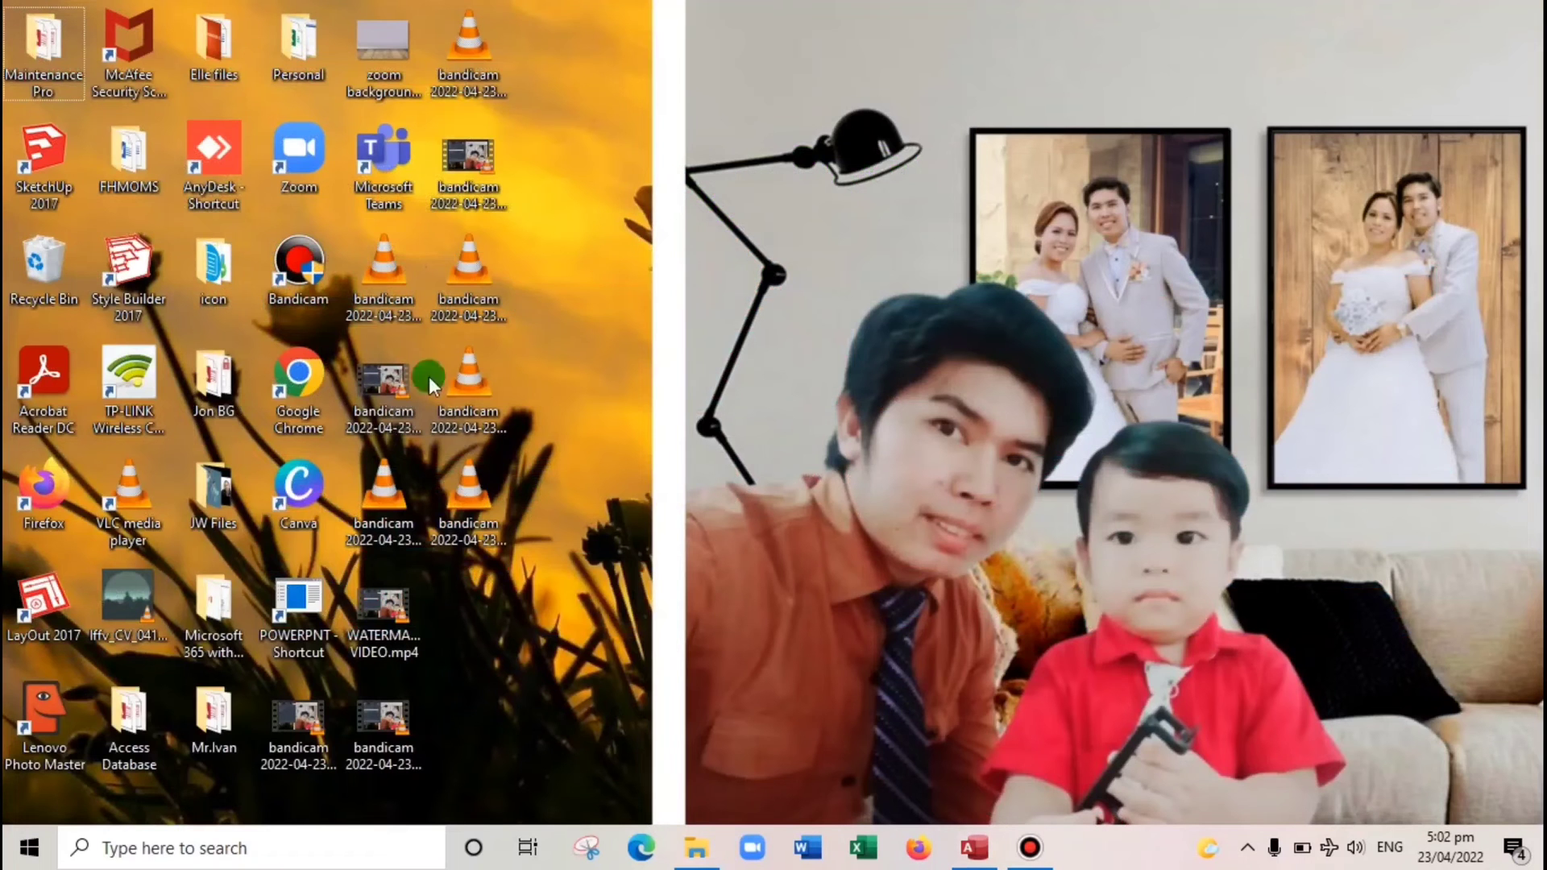
Launch Word with a maximized blank document and list the Design tab's watermark choices
left_click(172, 853)
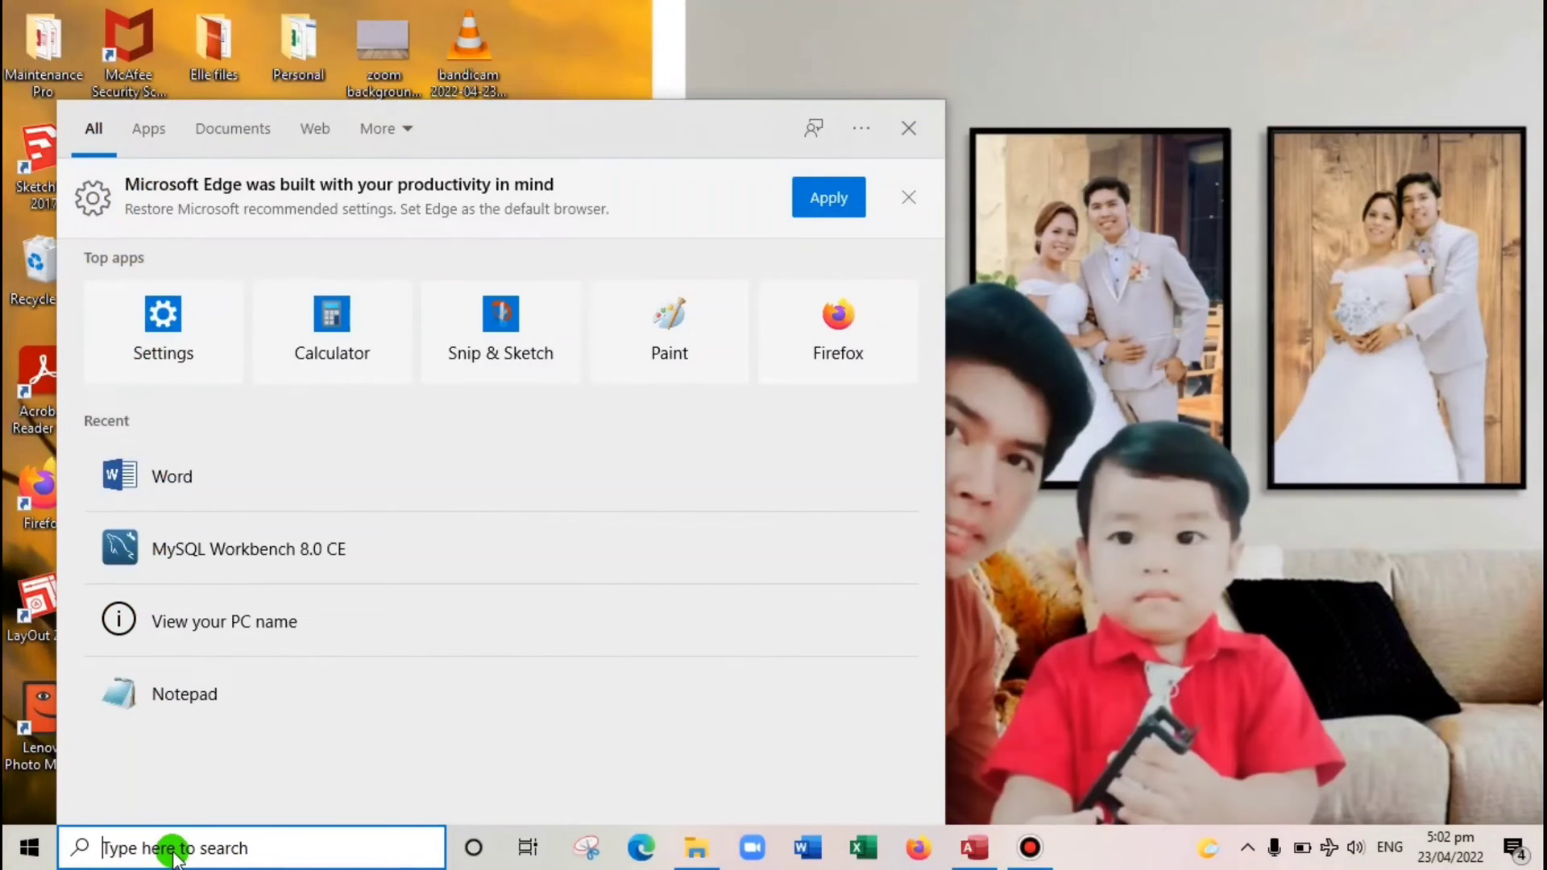
type("WORD")
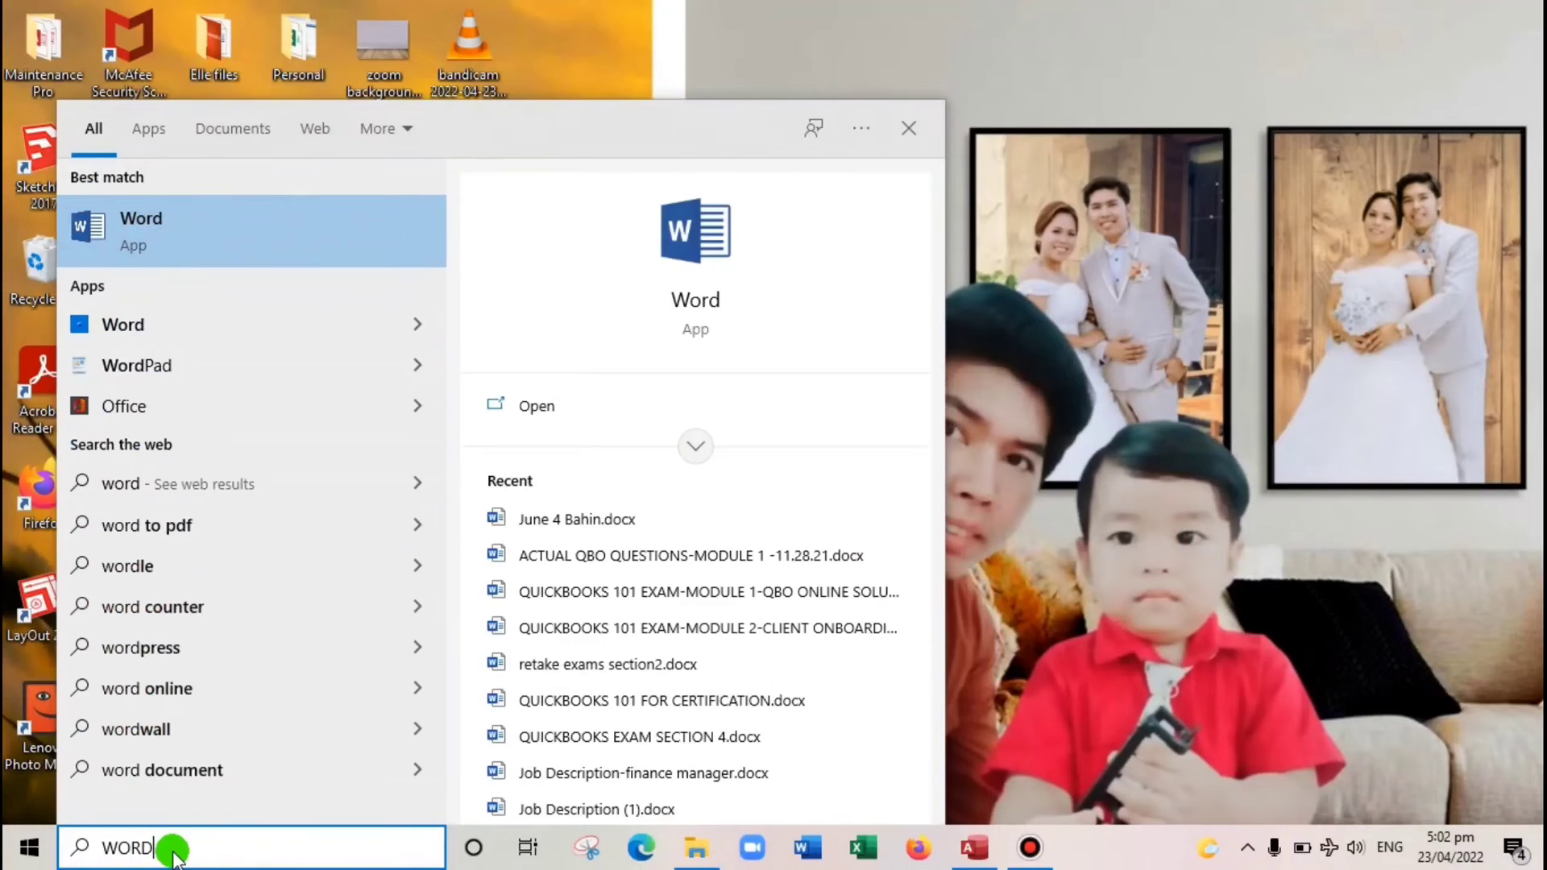
key("Return")
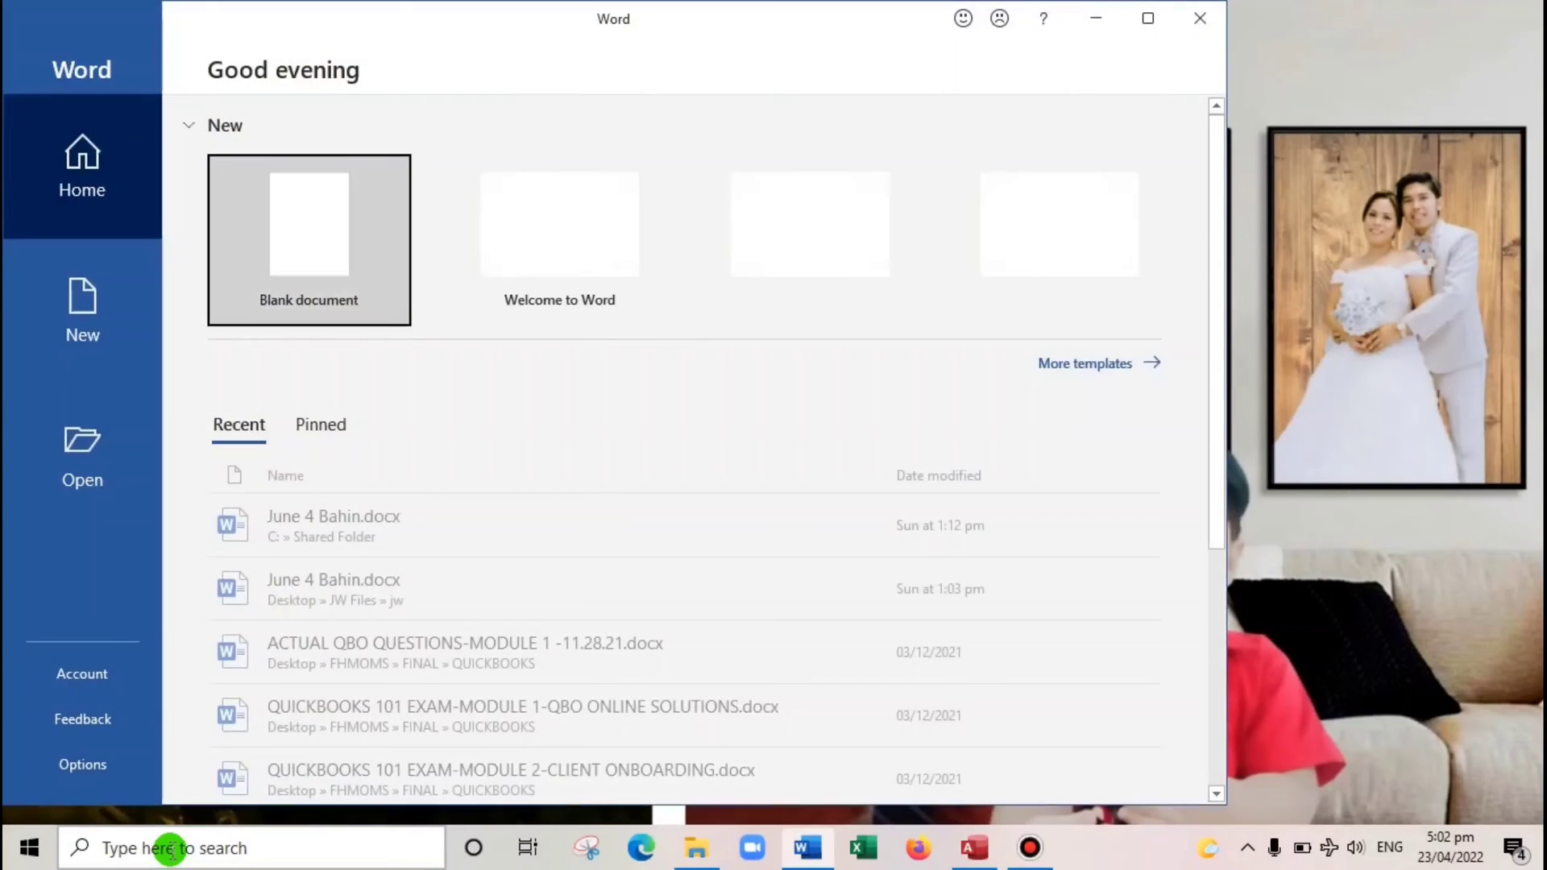
left_click(318, 255)
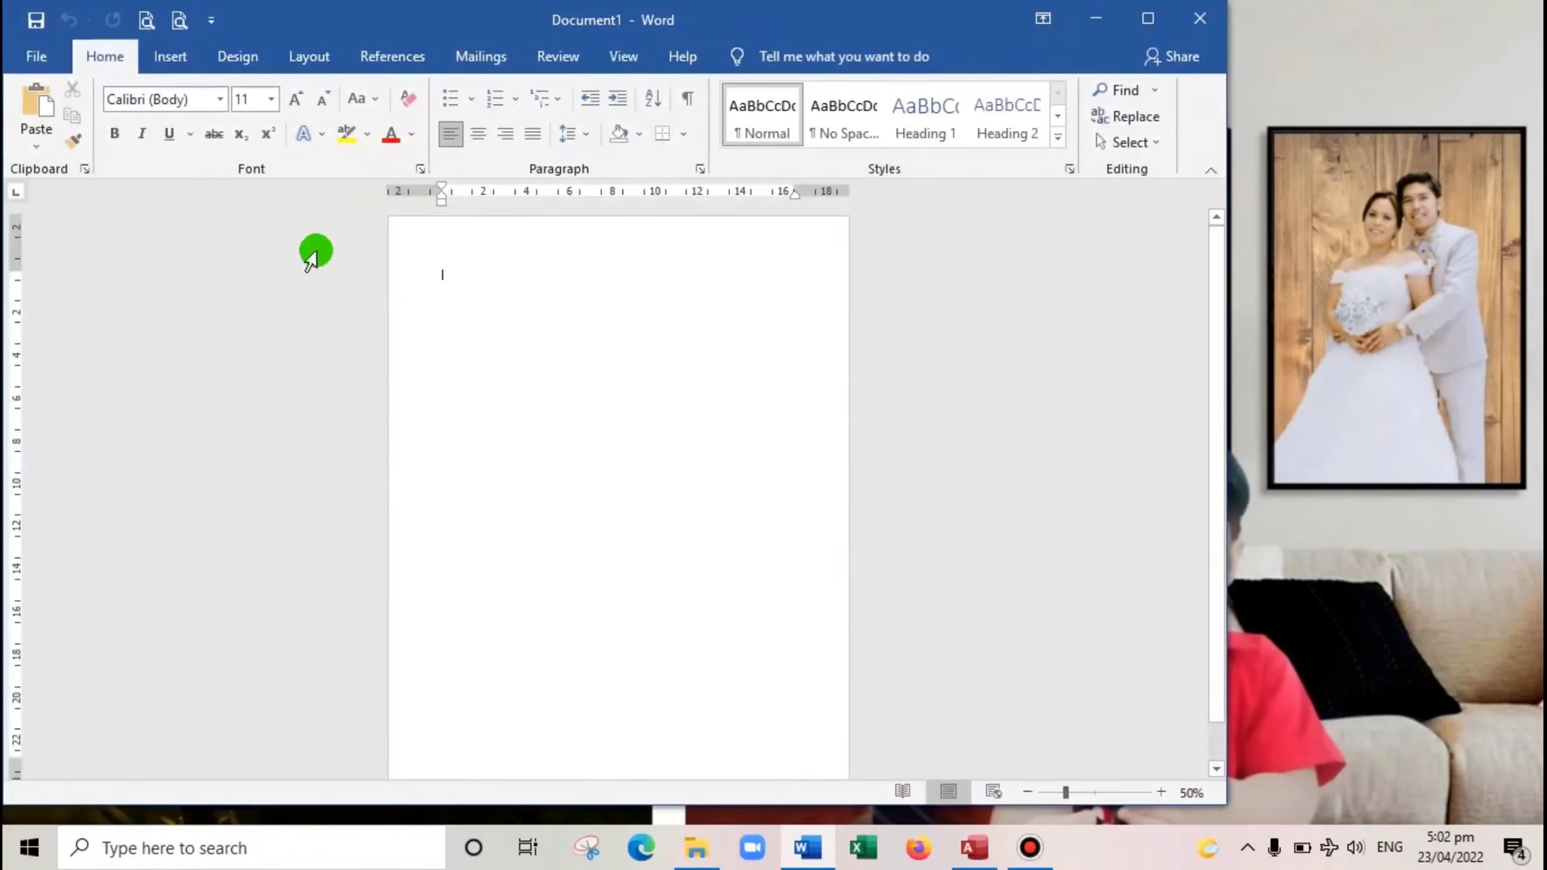
left_click(1148, 19)
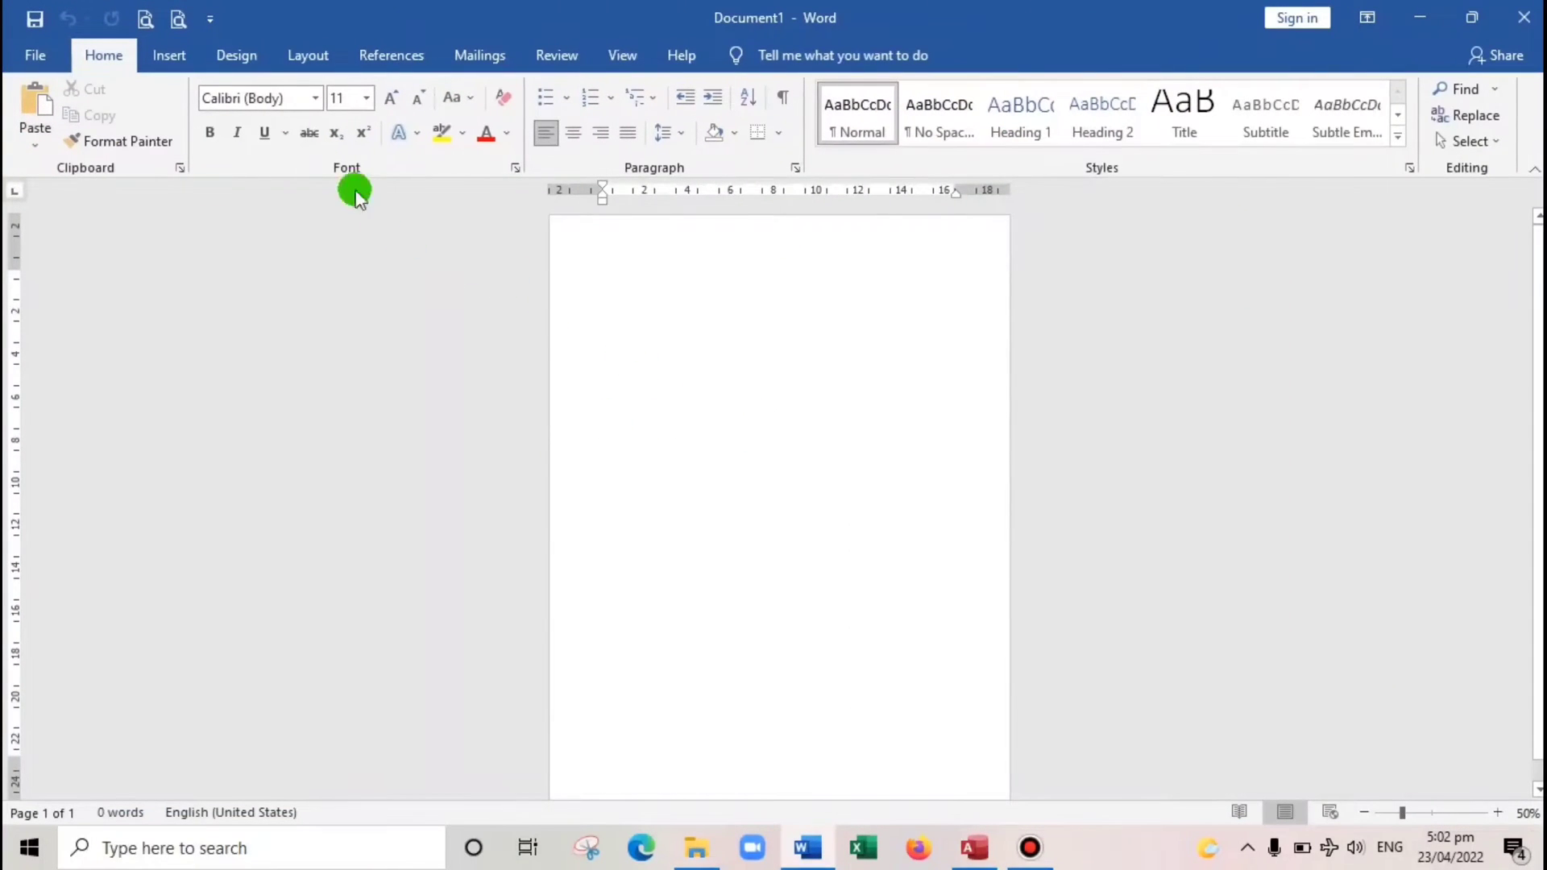
left_click(236, 55)
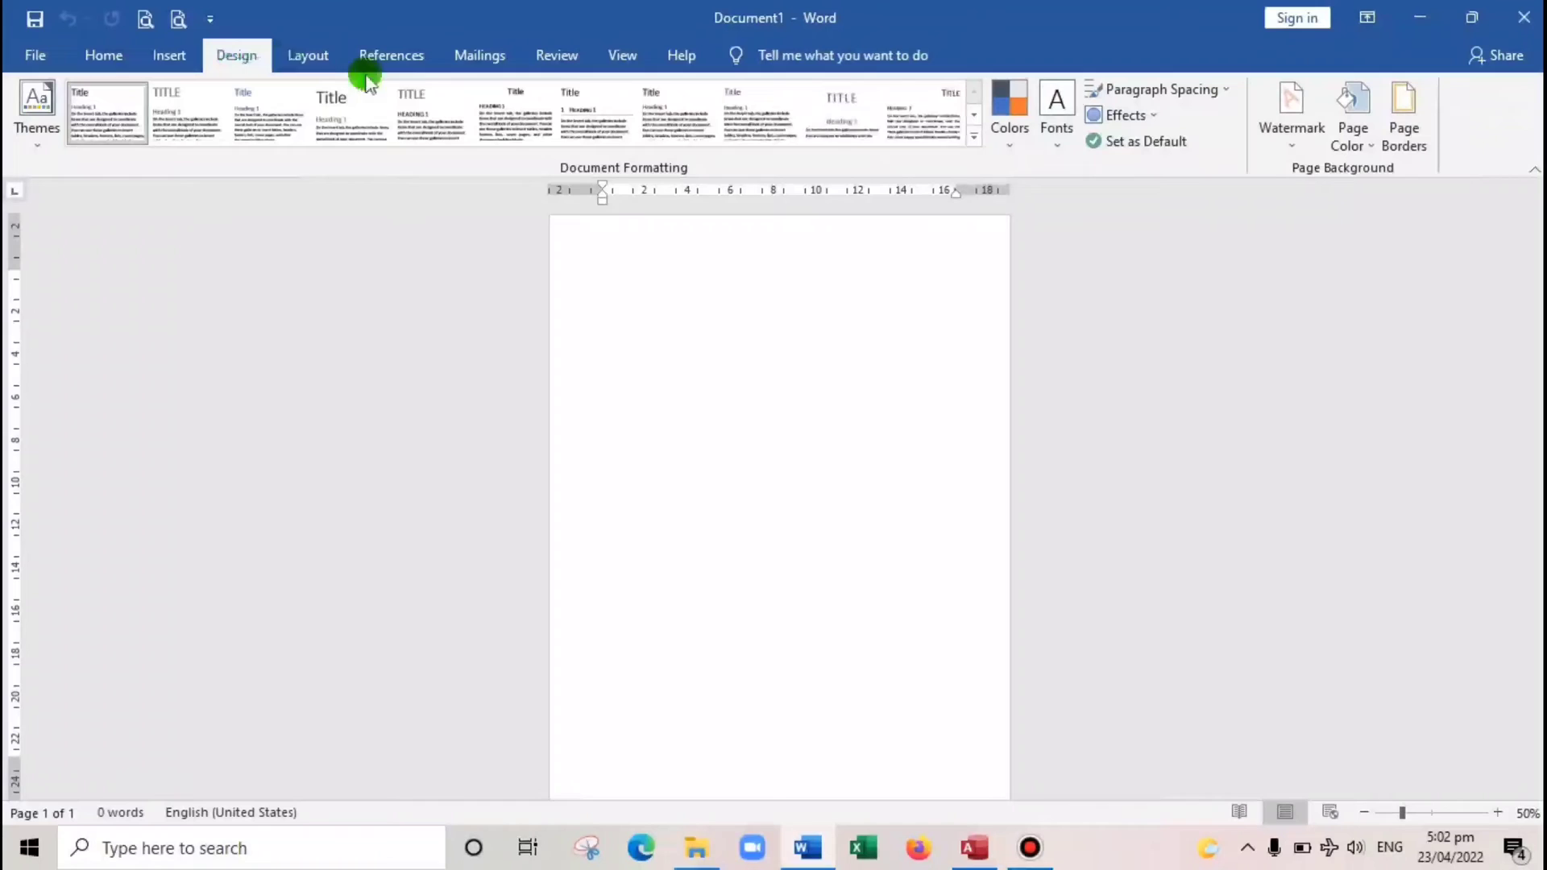
left_click(1297, 111)
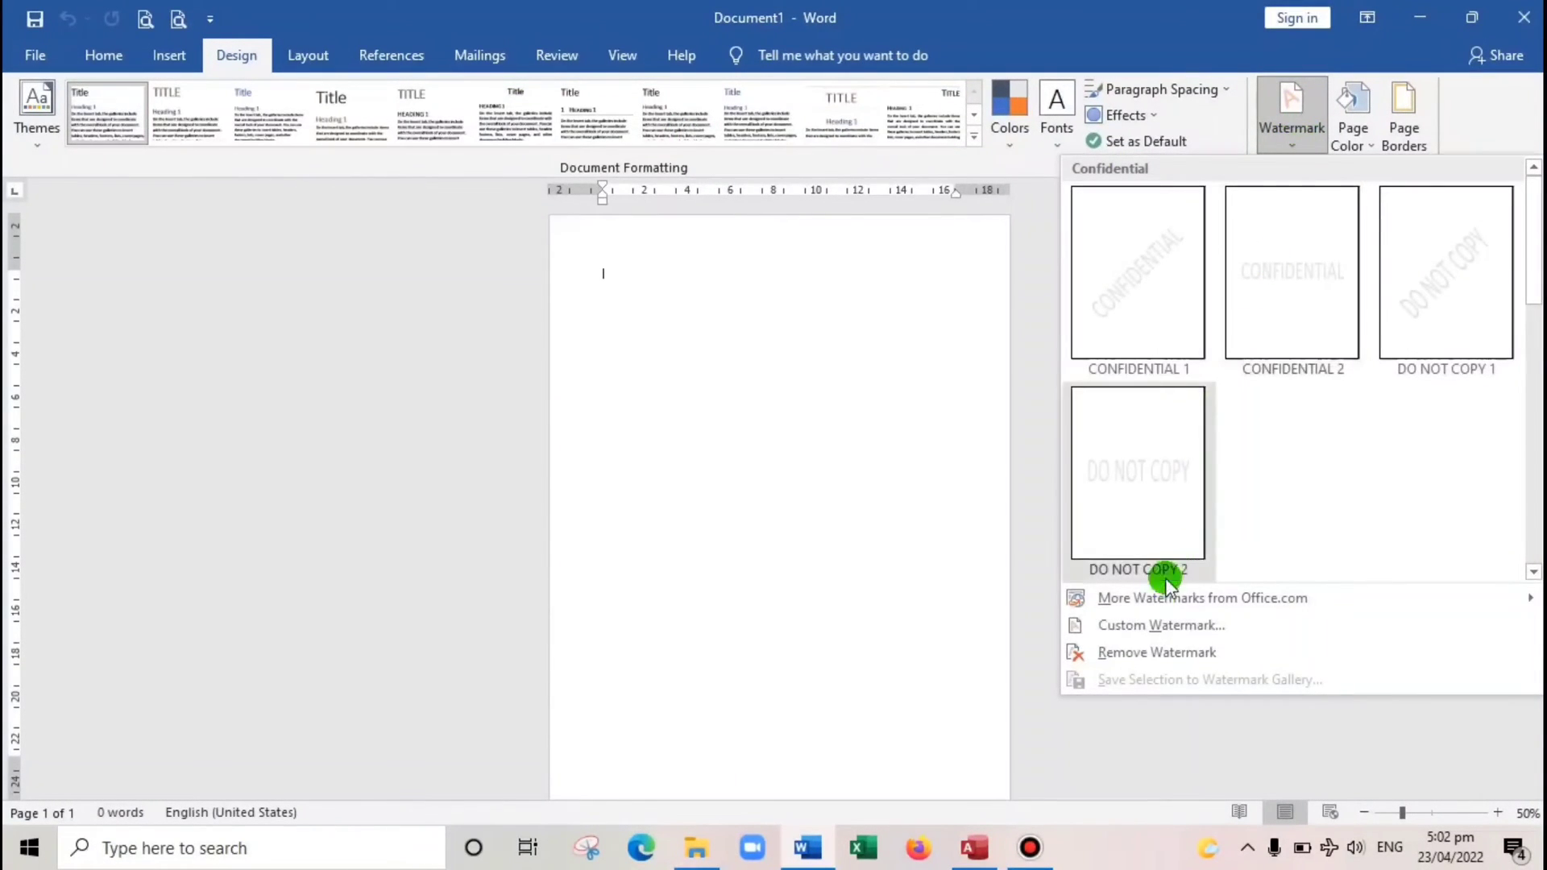
Apply a custom diagonal text watermark 'INVOICE' in Calibri, dark grey (Darker 50%)
left_click(1138, 627)
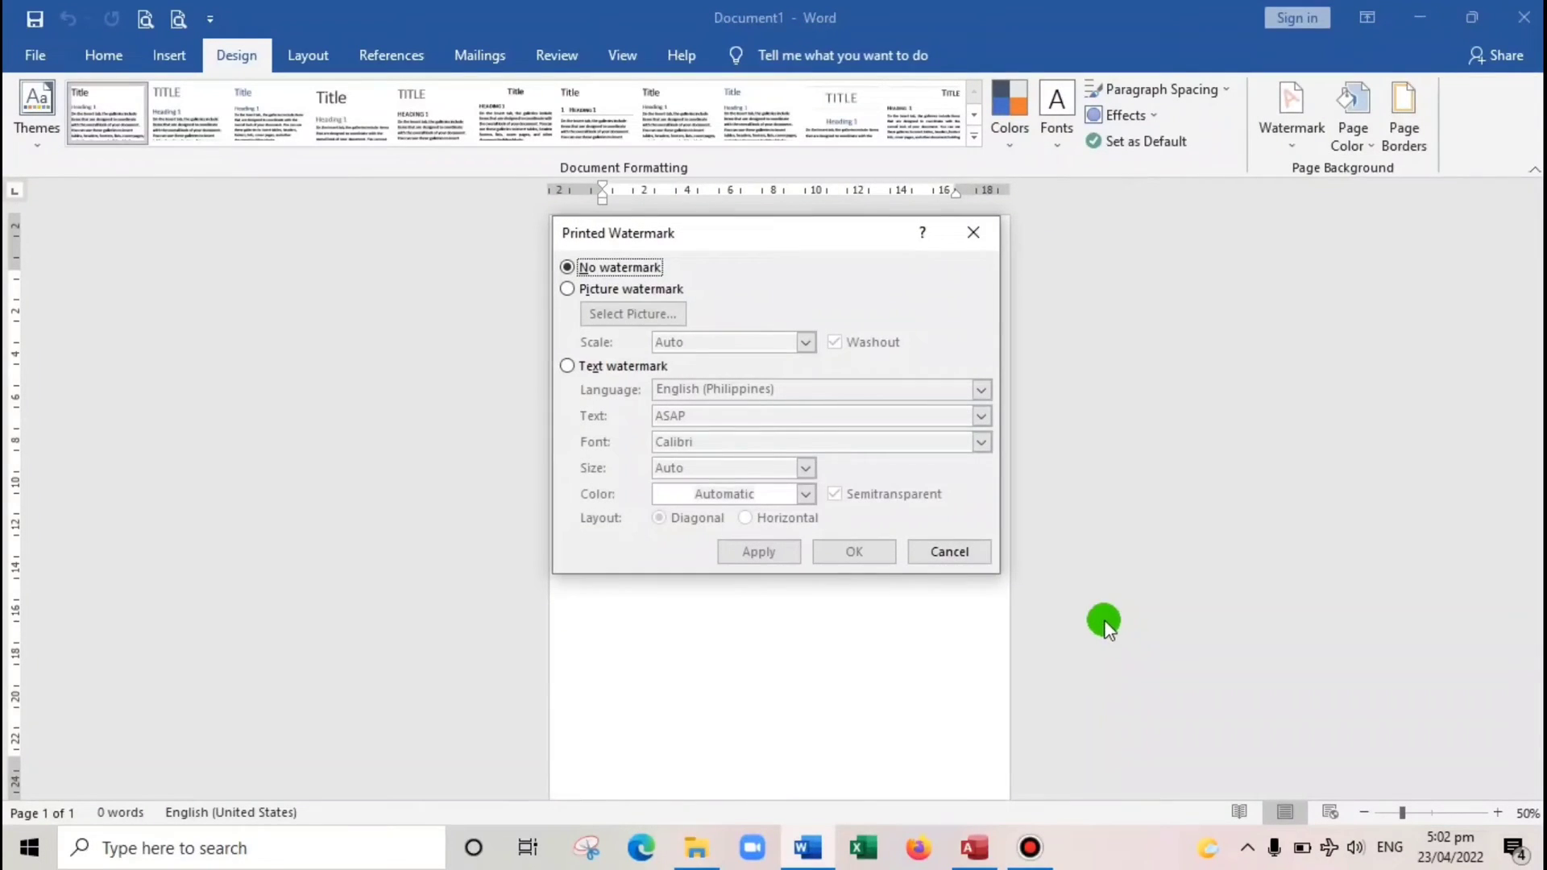
left_click(567, 365)
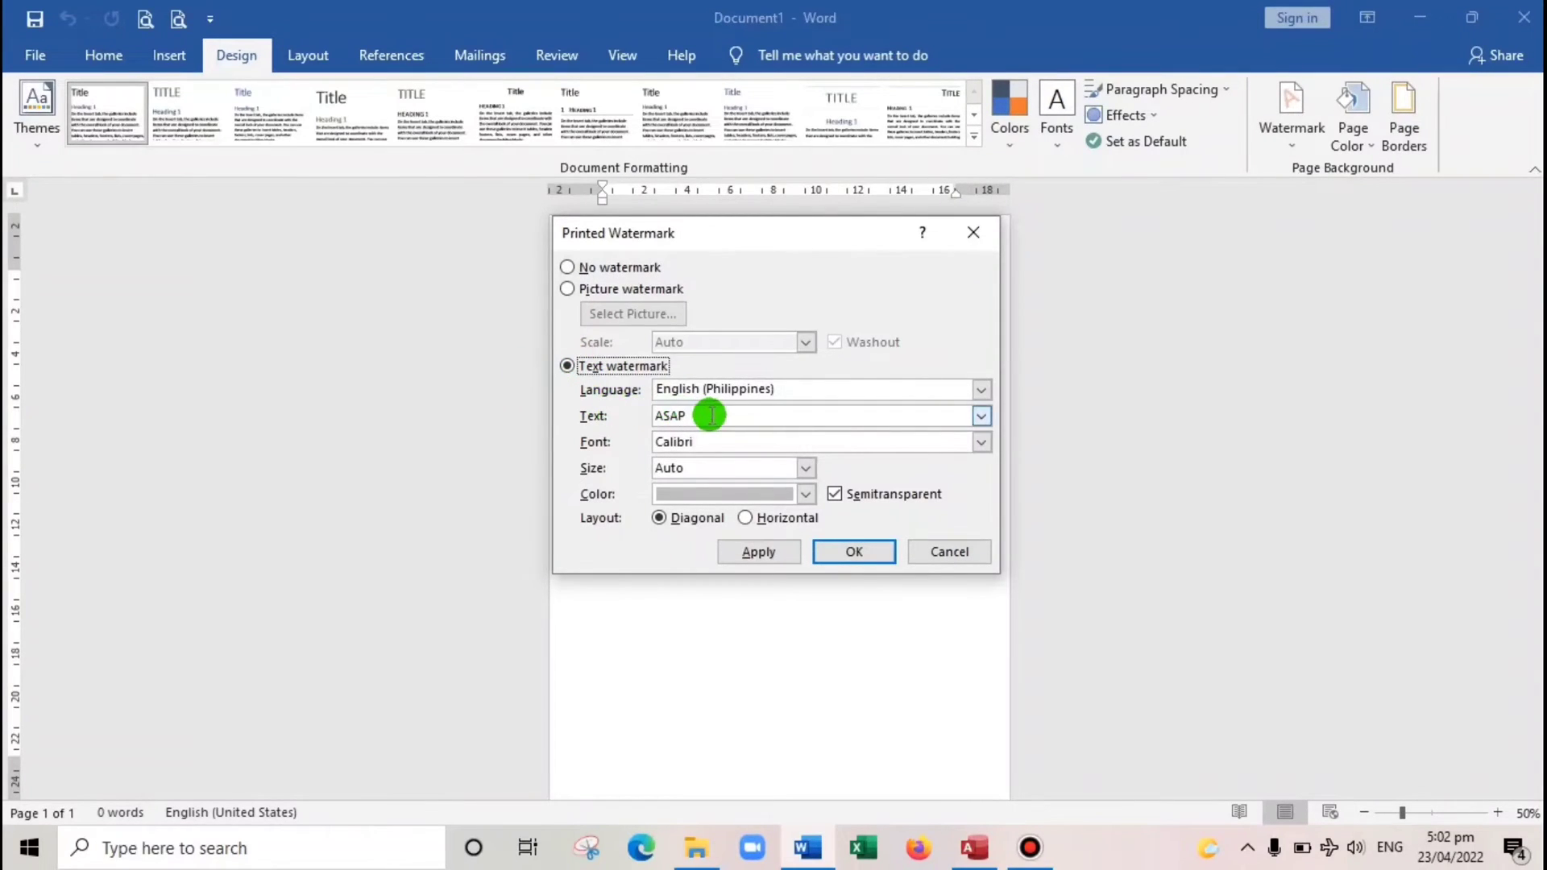
left_click_drag(705, 415, 601, 418)
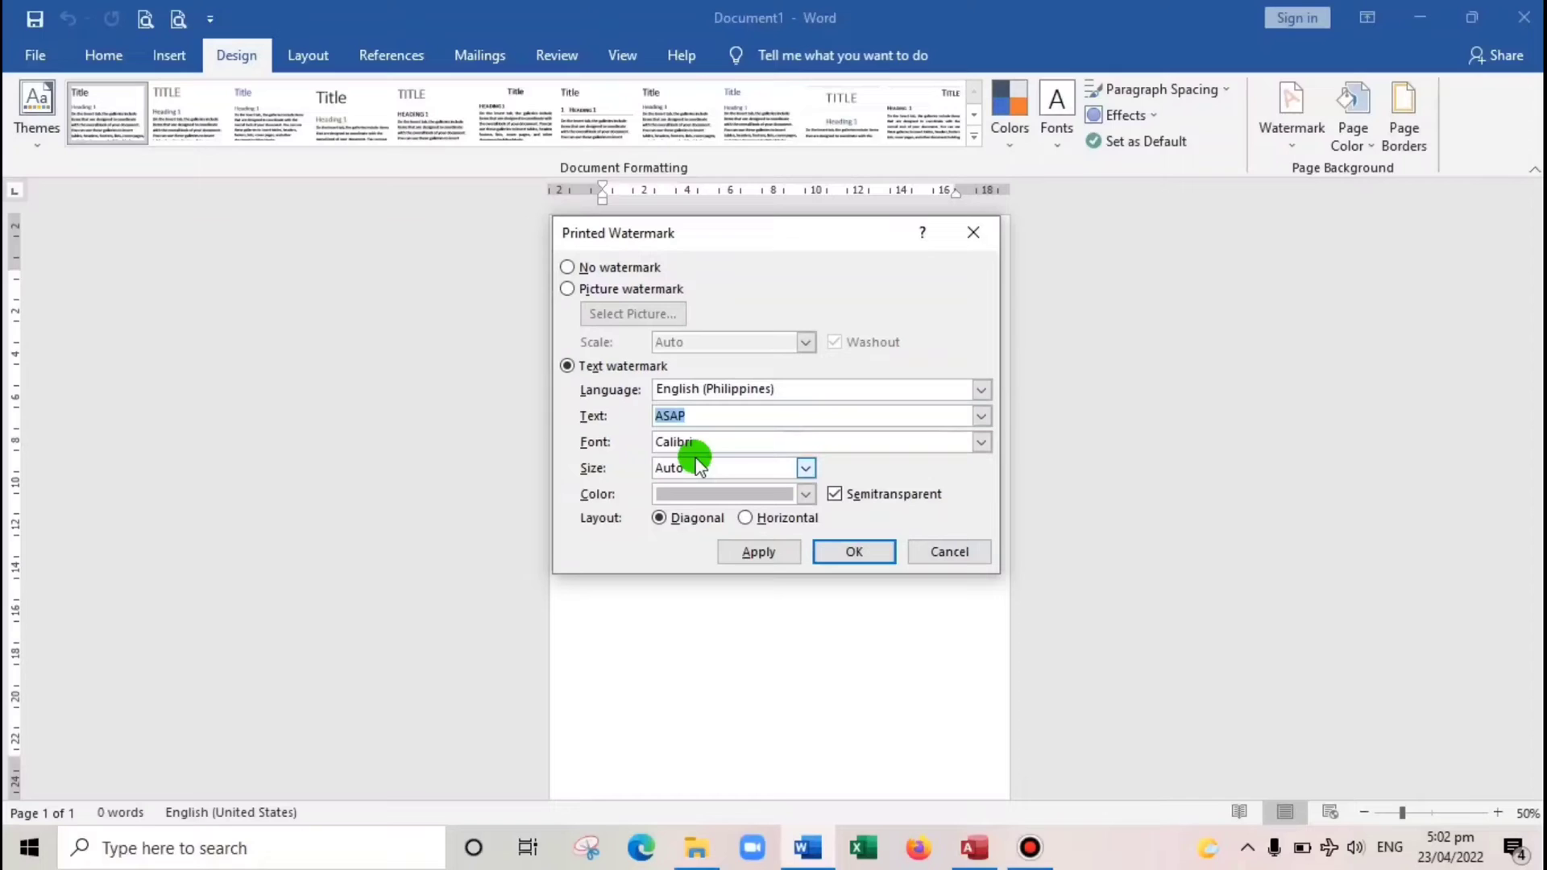
type("INVOICE")
left_click(852, 442)
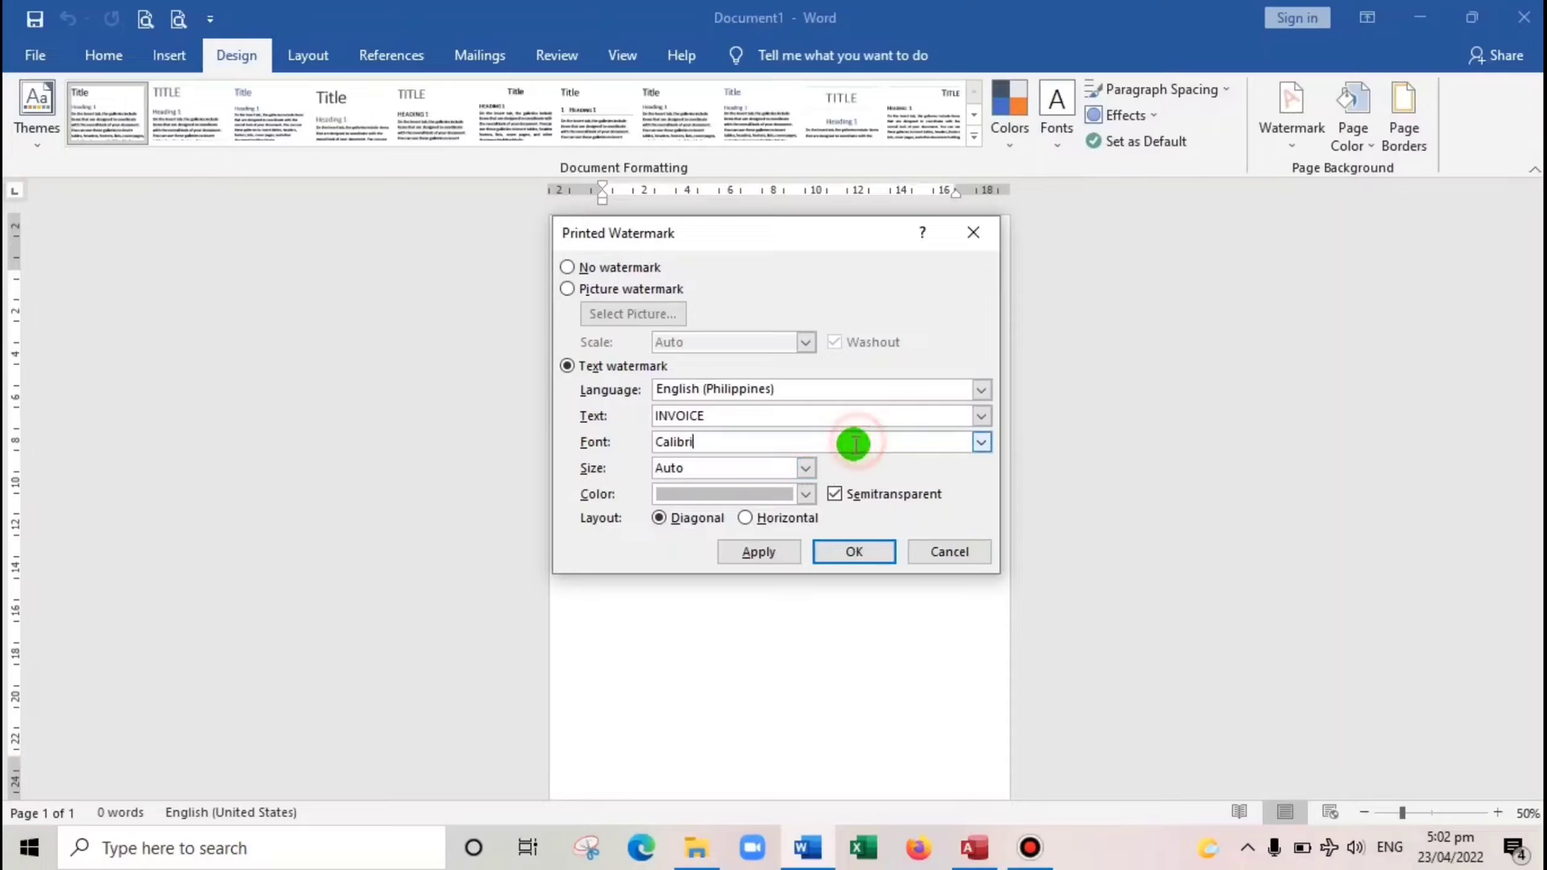
left_click(982, 442)
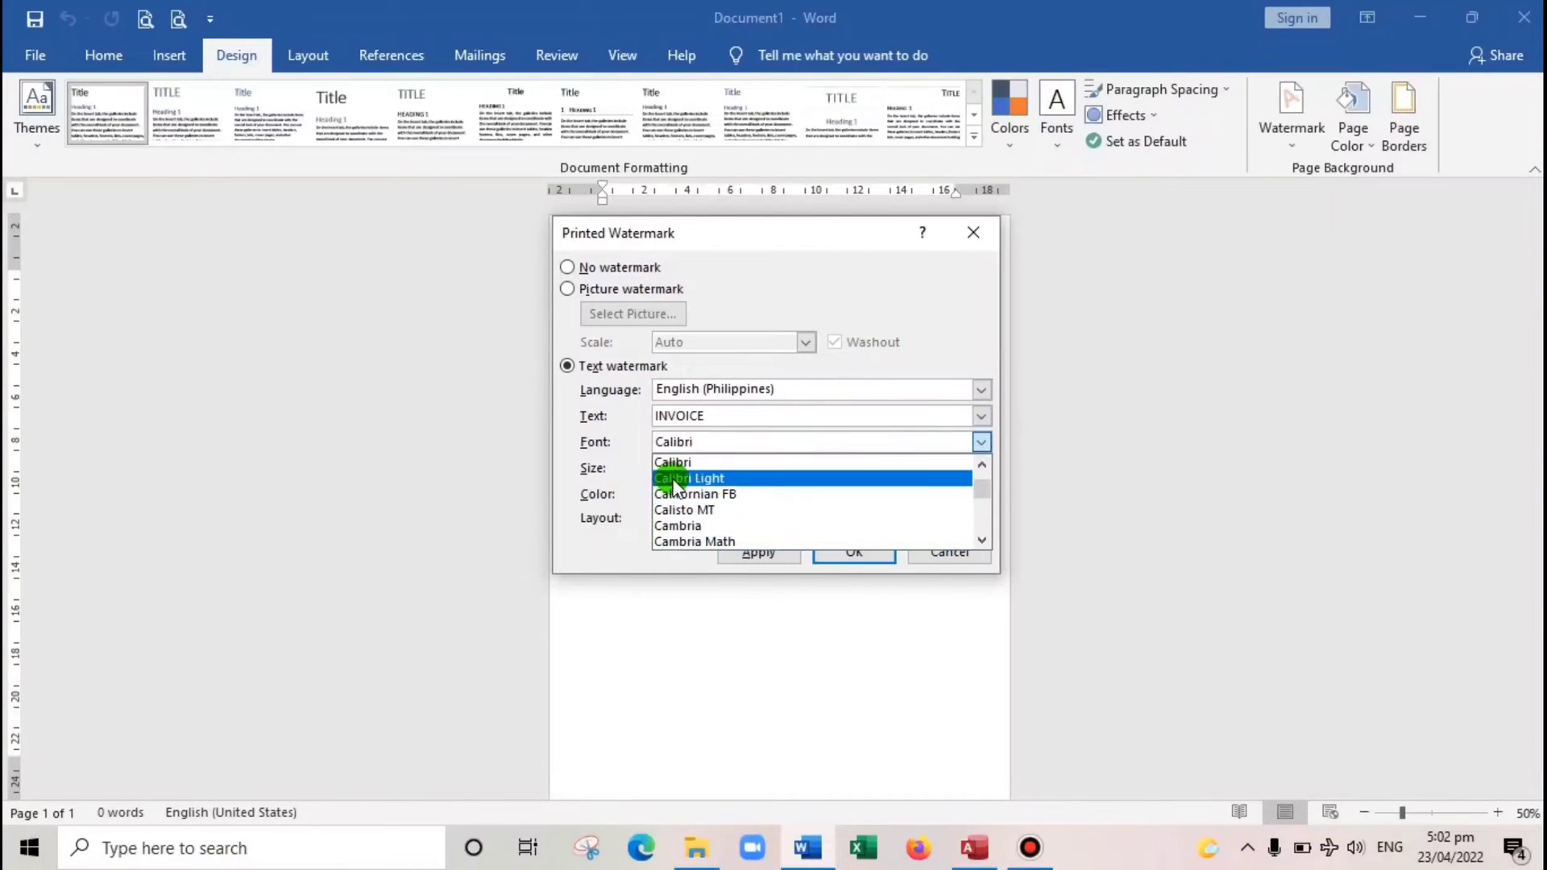
left_click(709, 463)
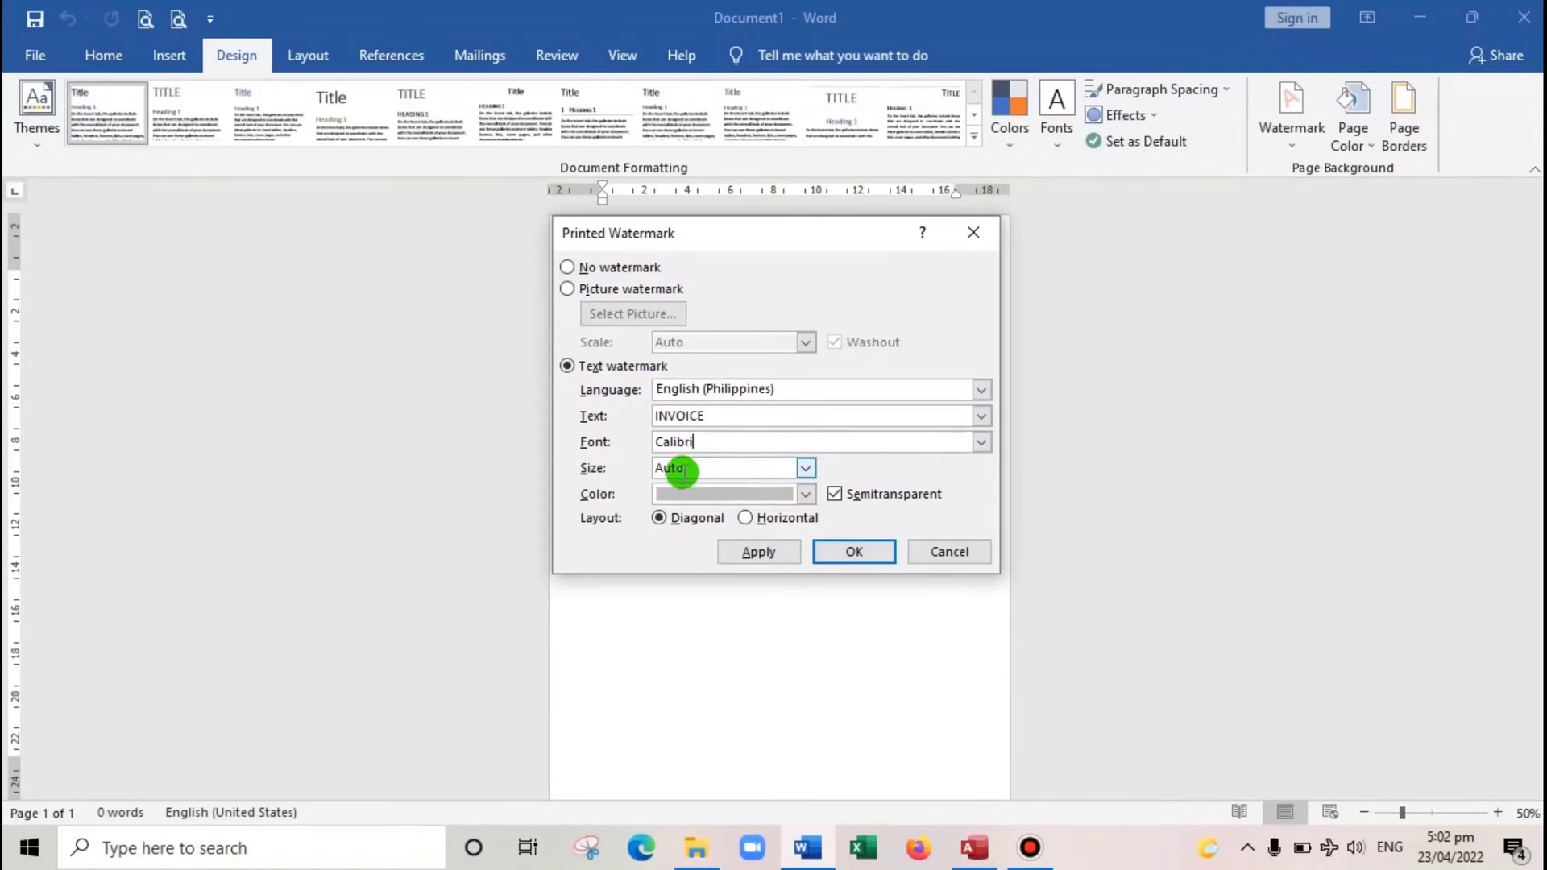
left_click(804, 494)
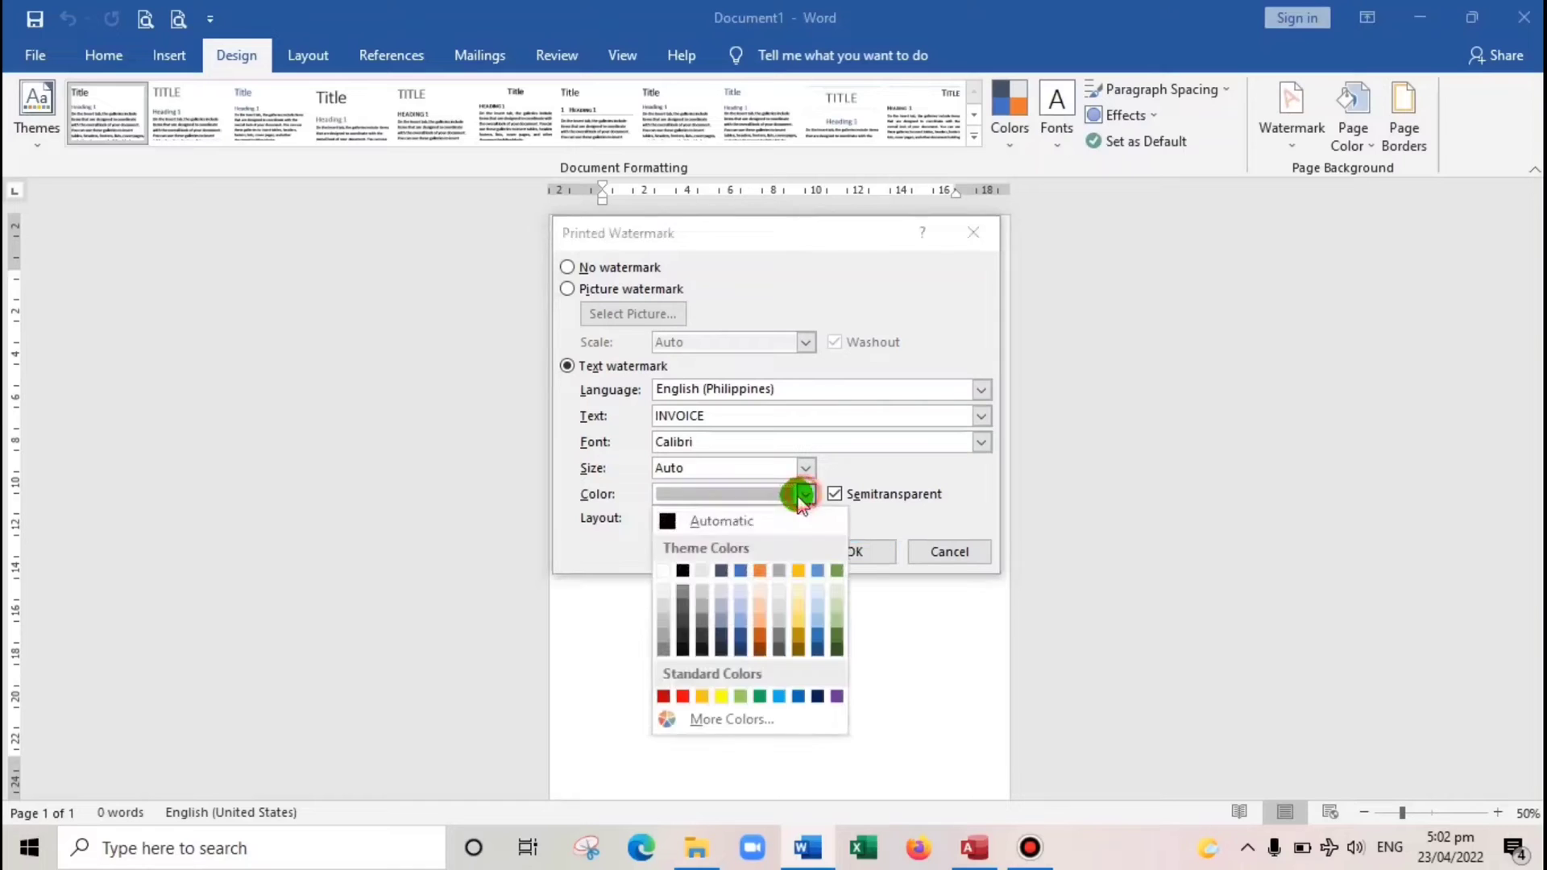
left_click(660, 650)
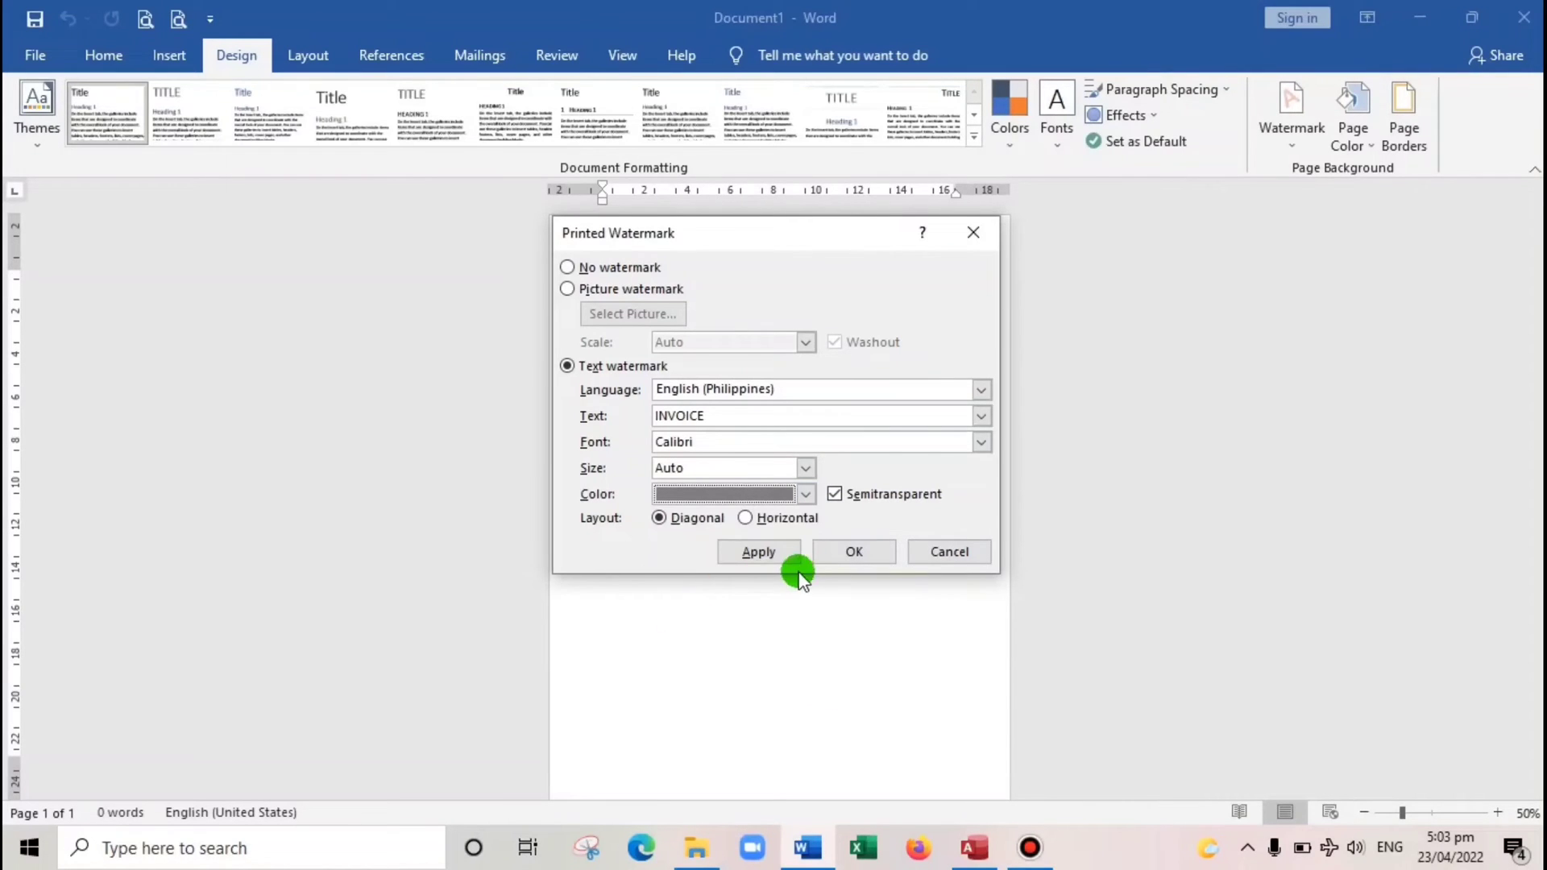
left_click(746, 554)
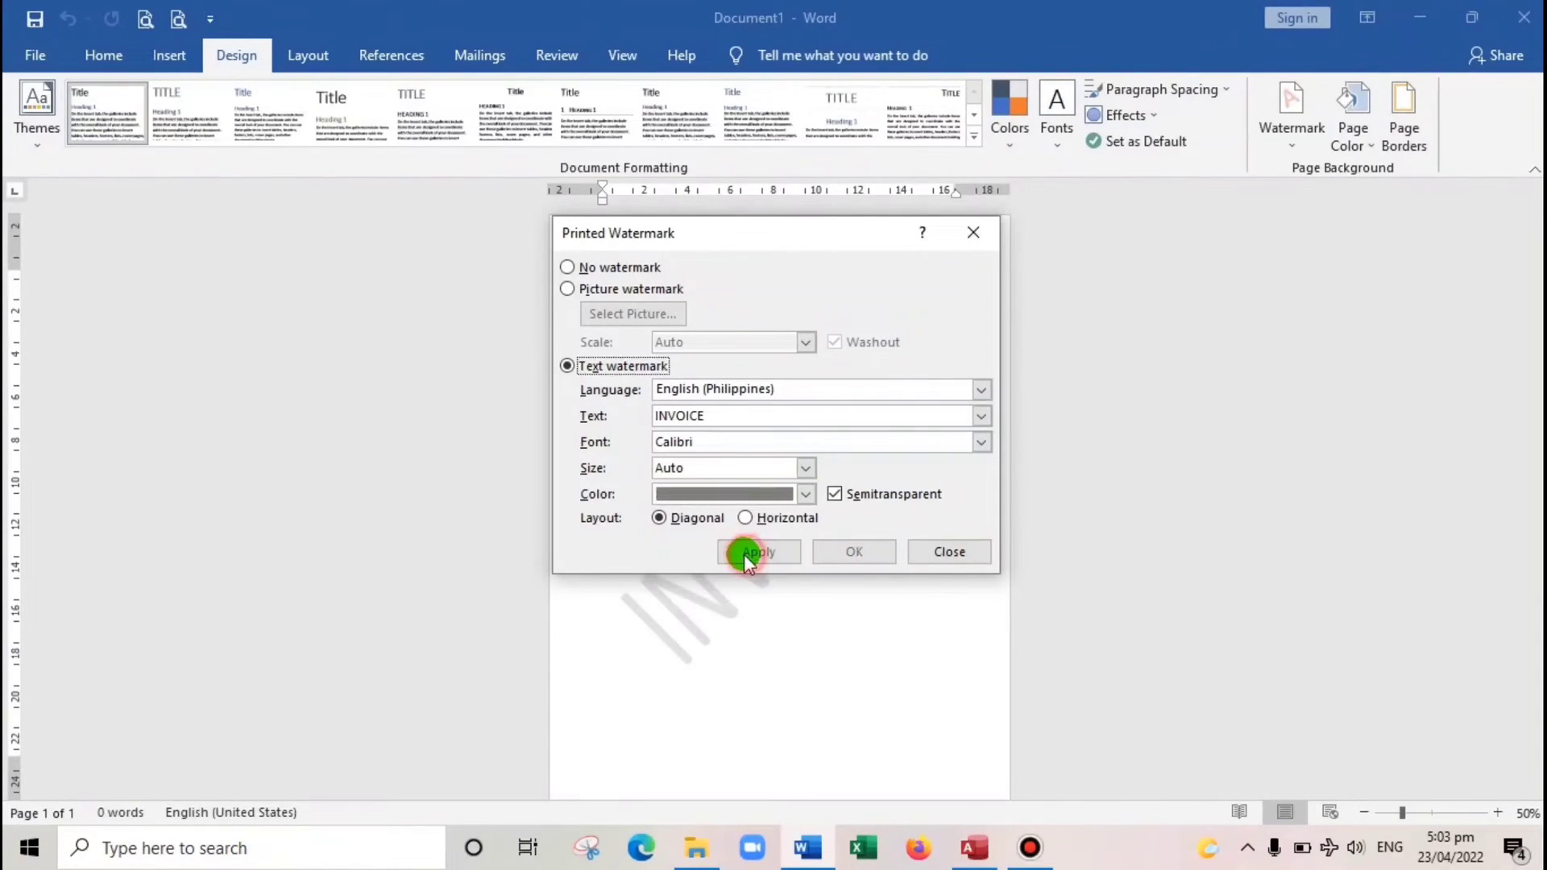
left_click(927, 552)
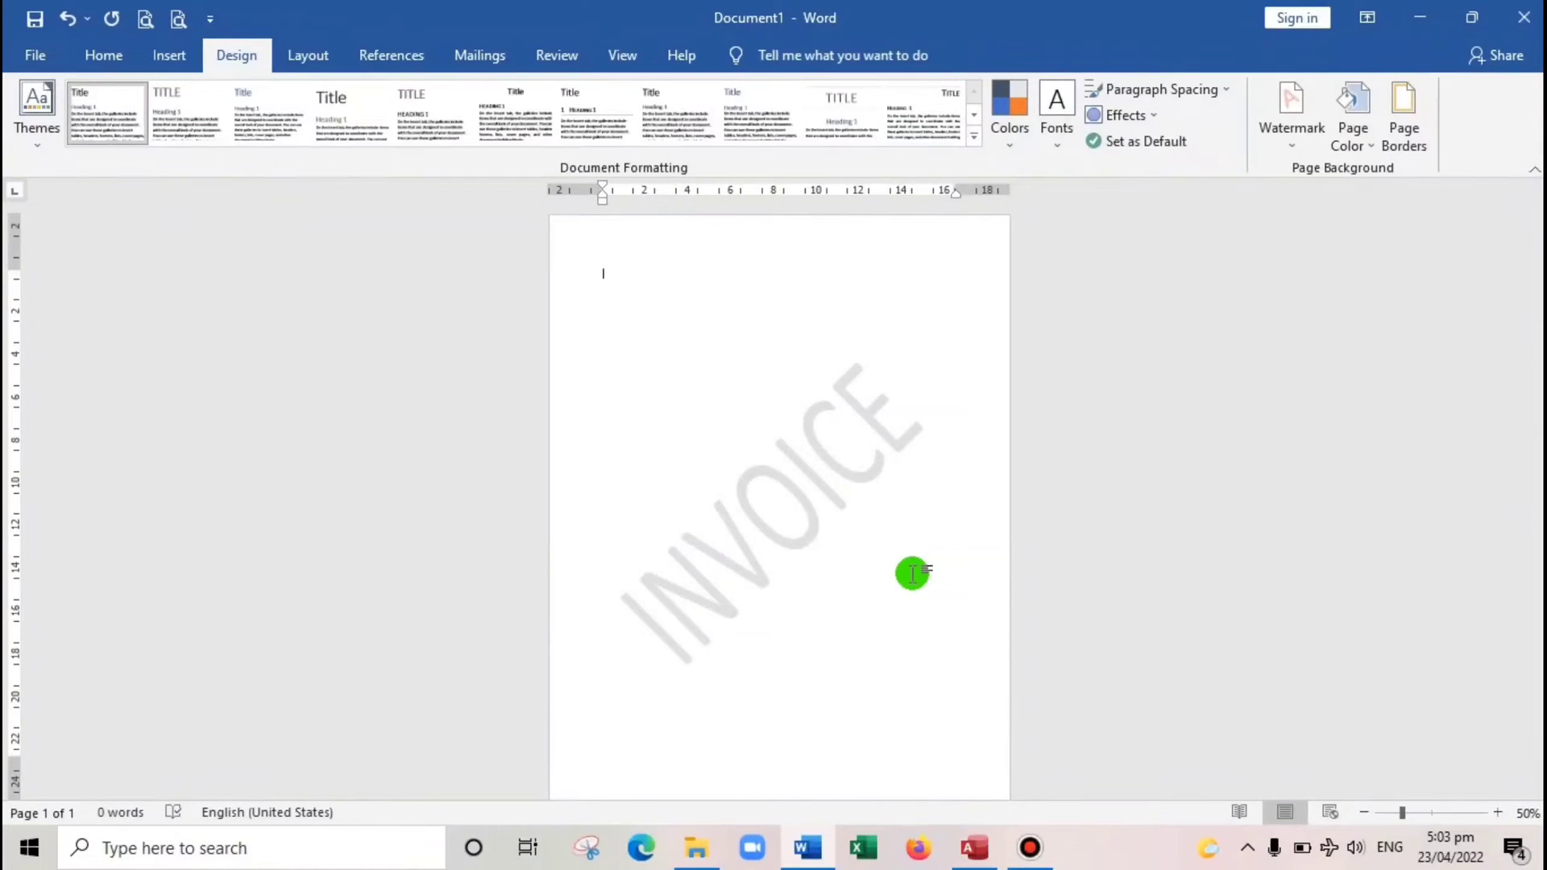
Snip the INVOICE watermark area and save it on the Desktop as WATERMARKS JPG
left_click(583, 855)
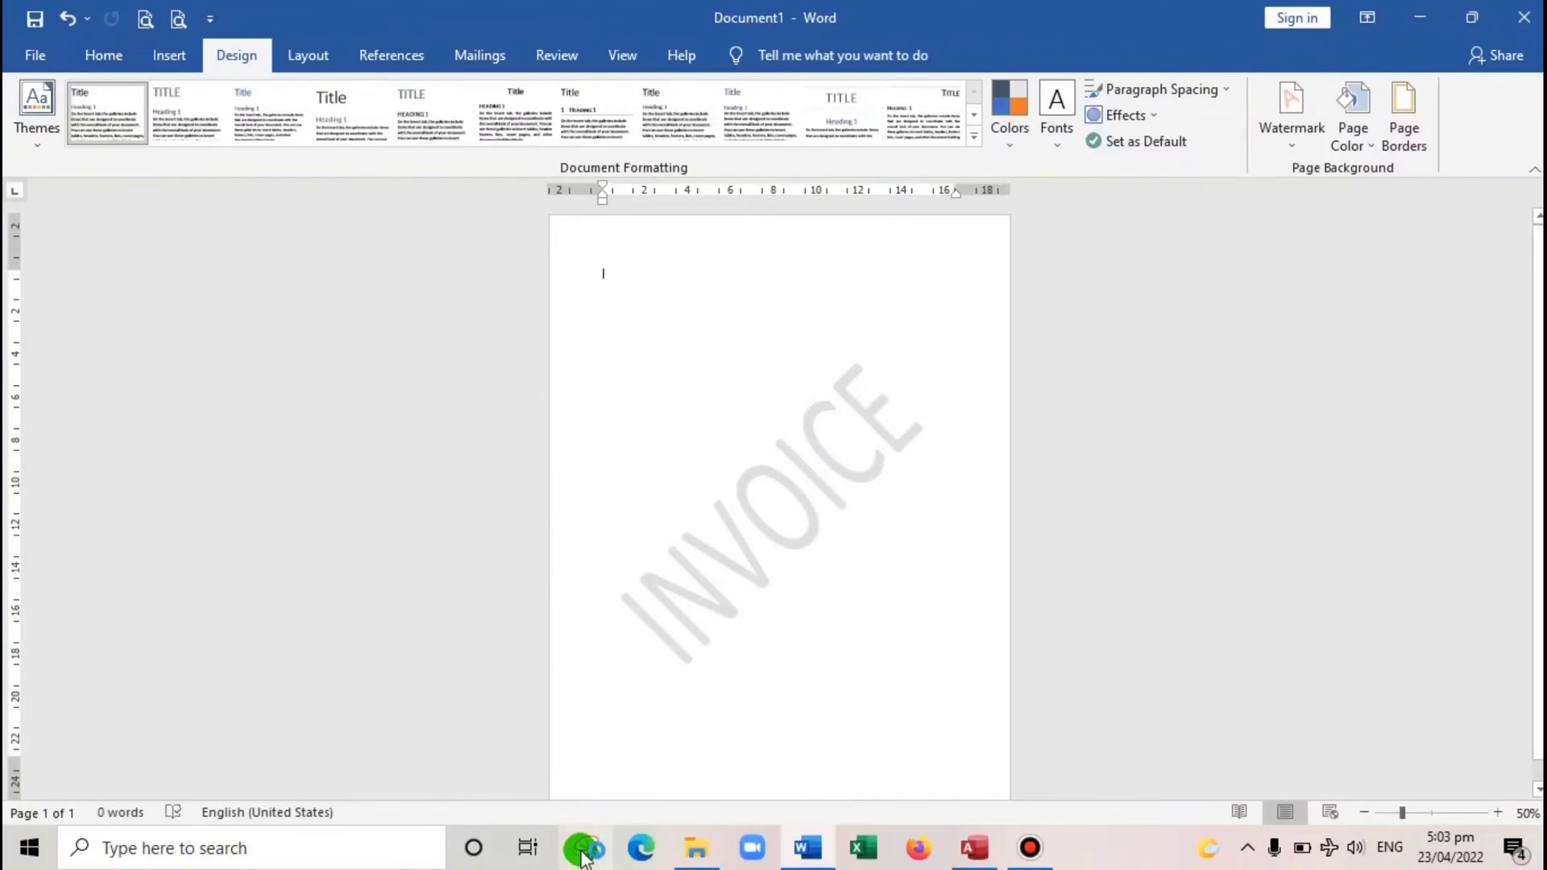
left_click(1107, 563)
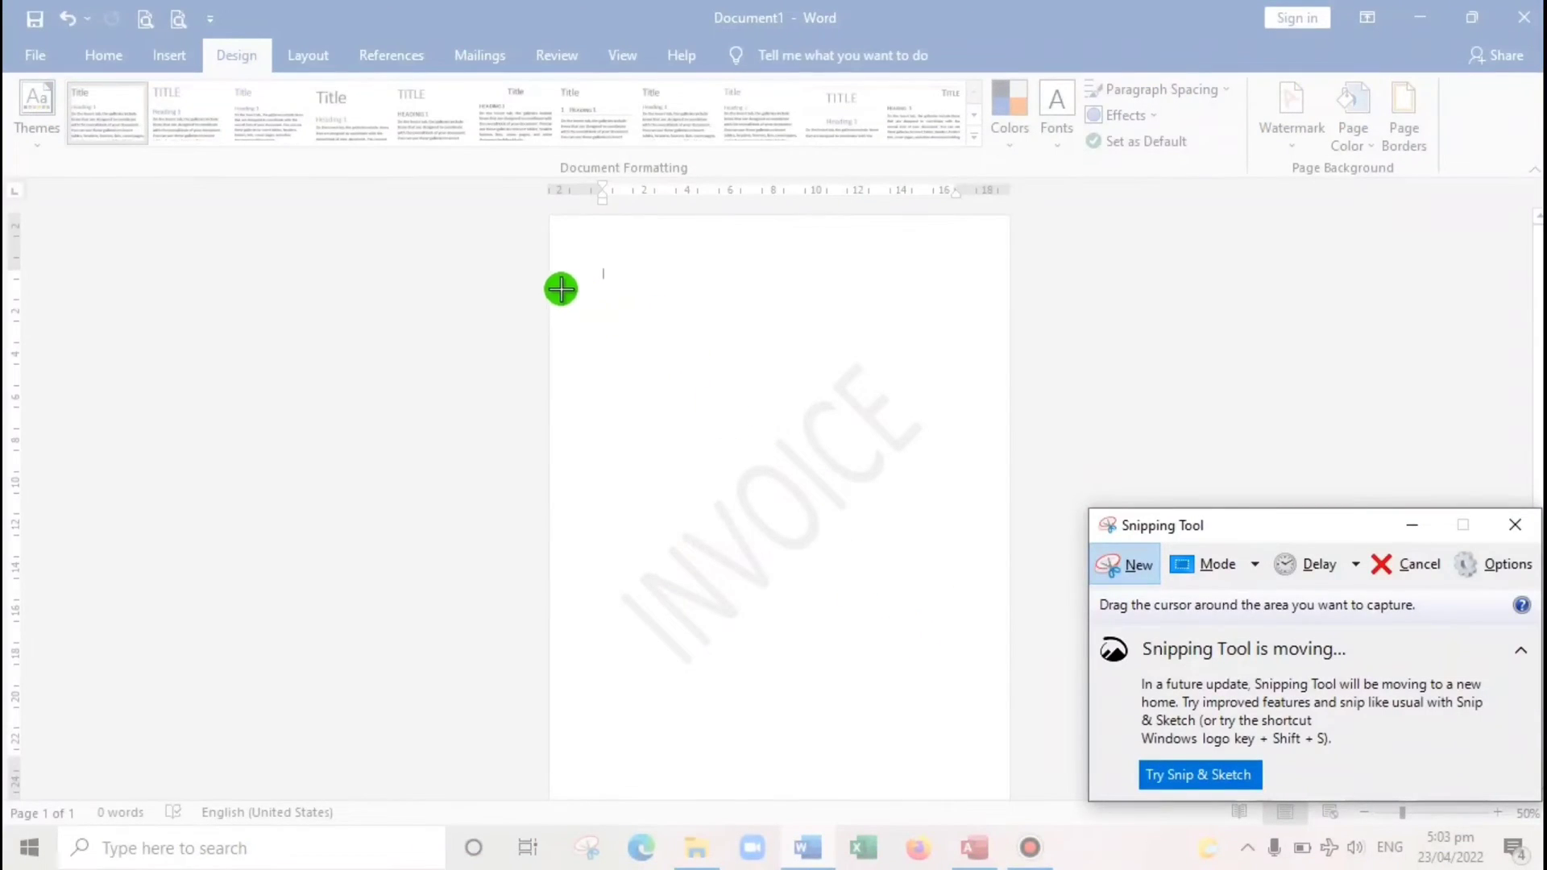
left_click_drag(552, 288, 999, 789)
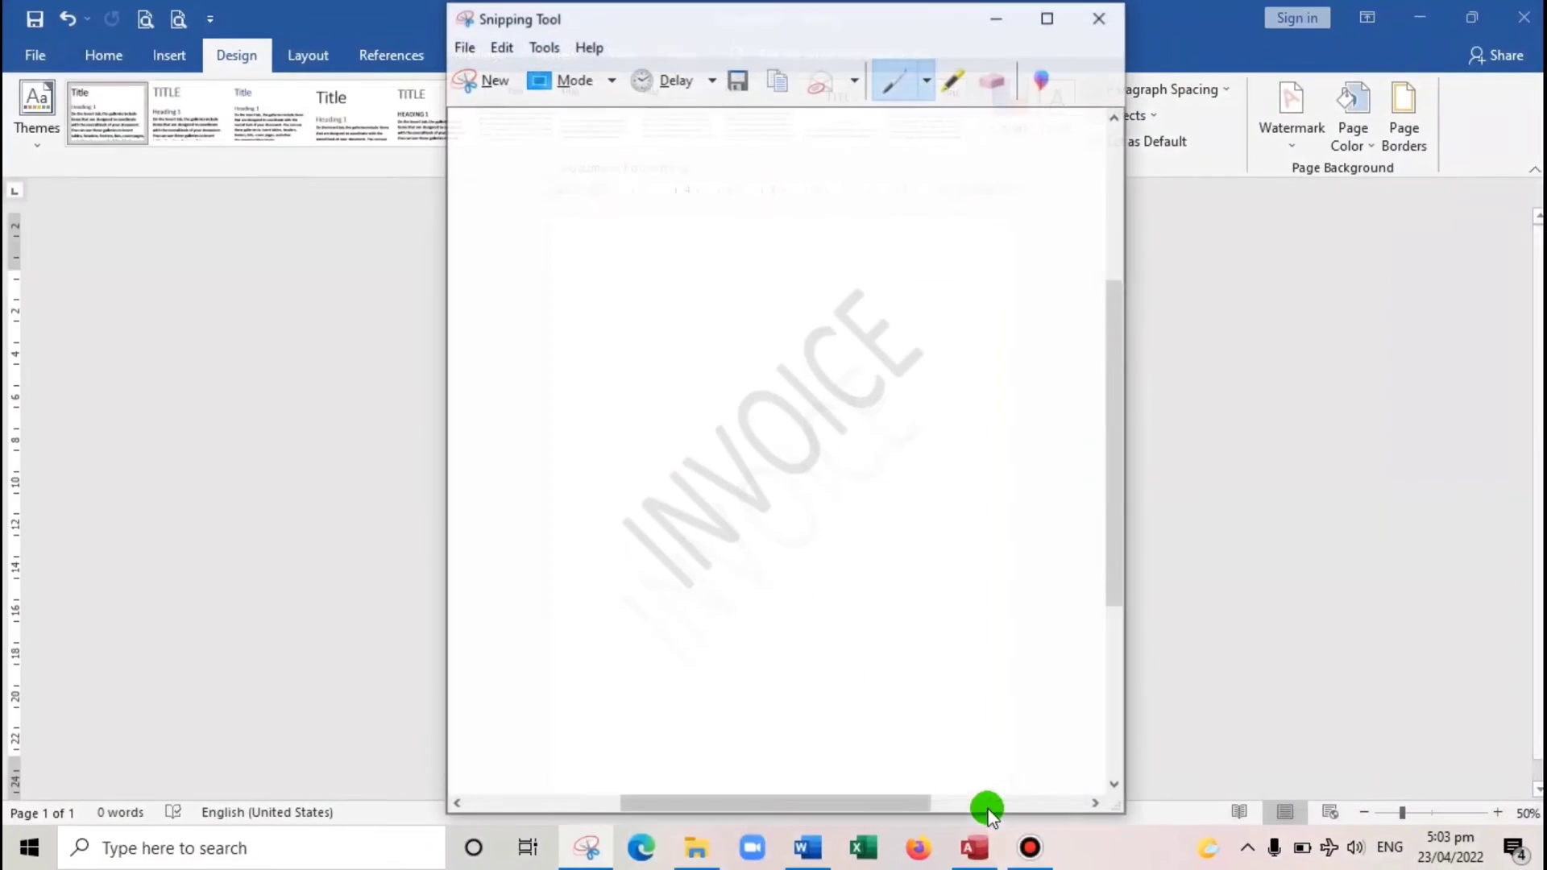
left_click(464, 46)
left_click(548, 103)
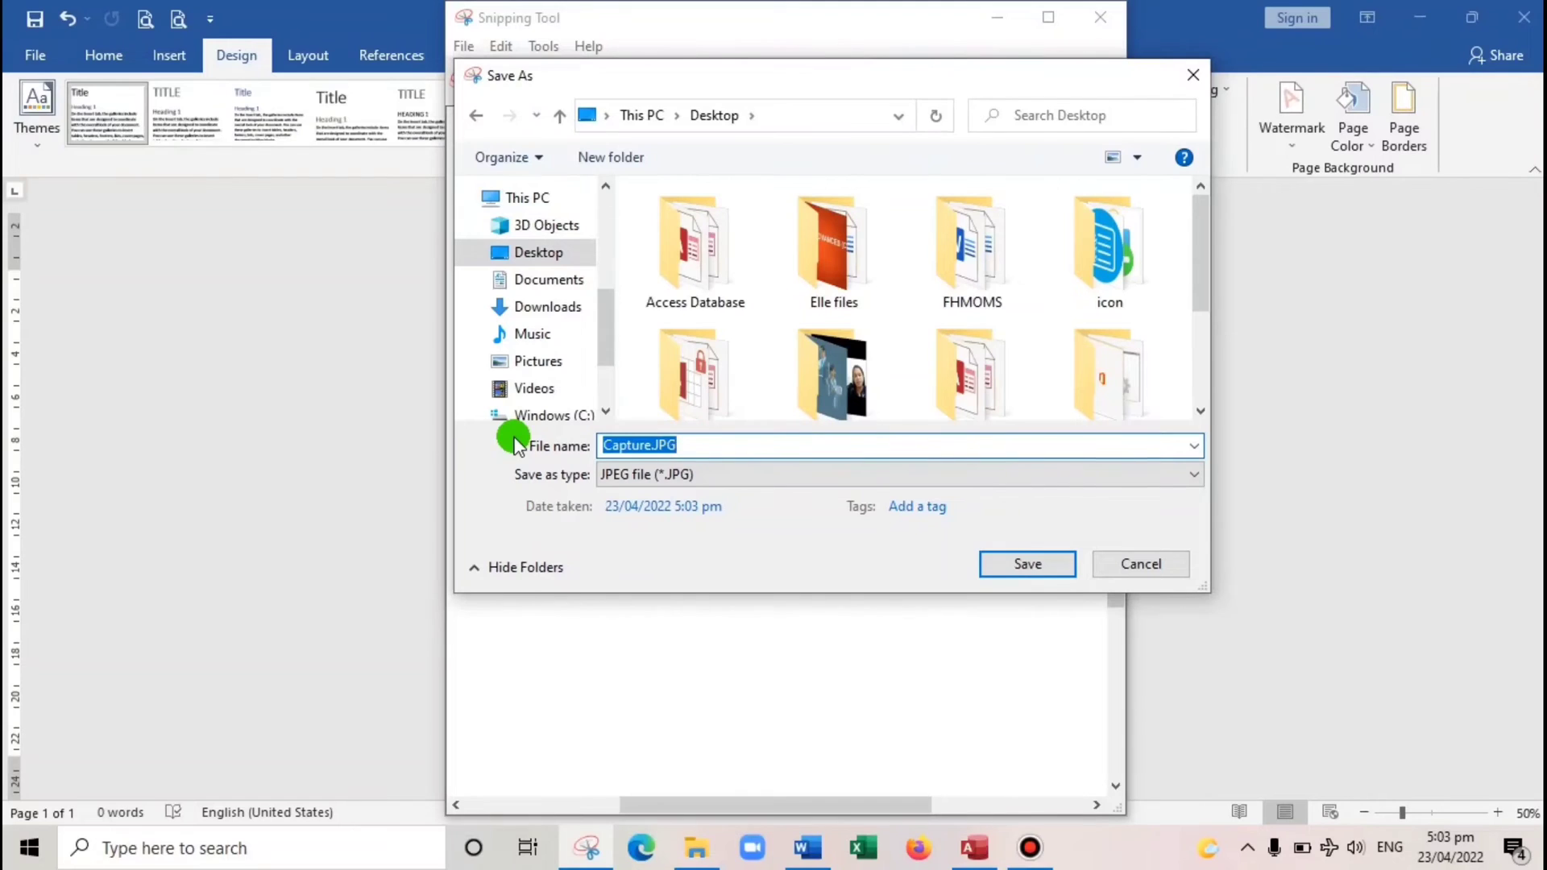
type("WATERMARKS")
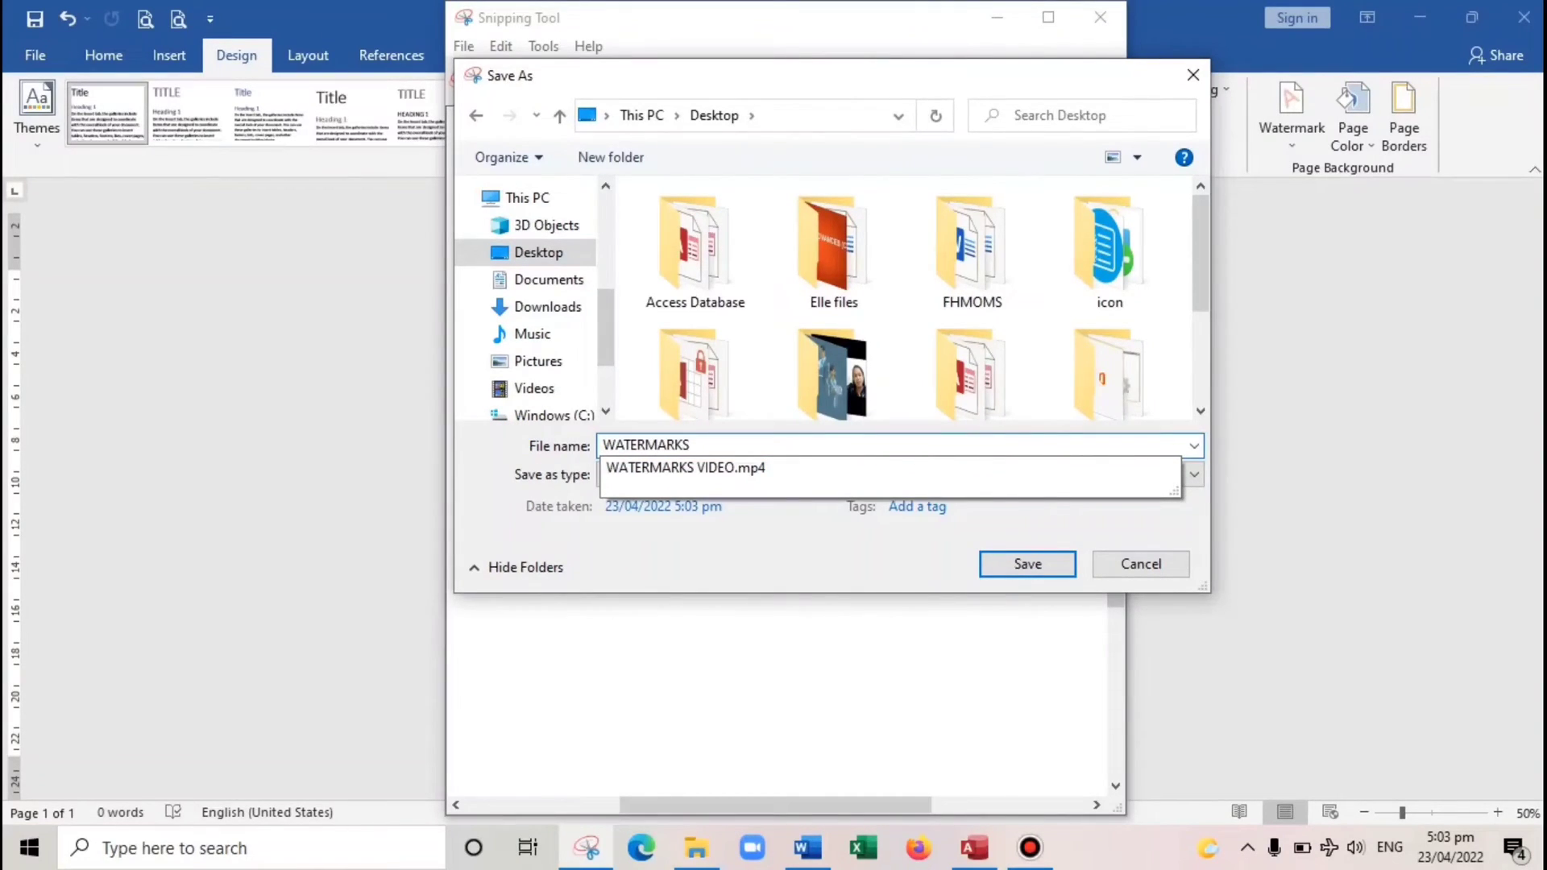
key("Return")
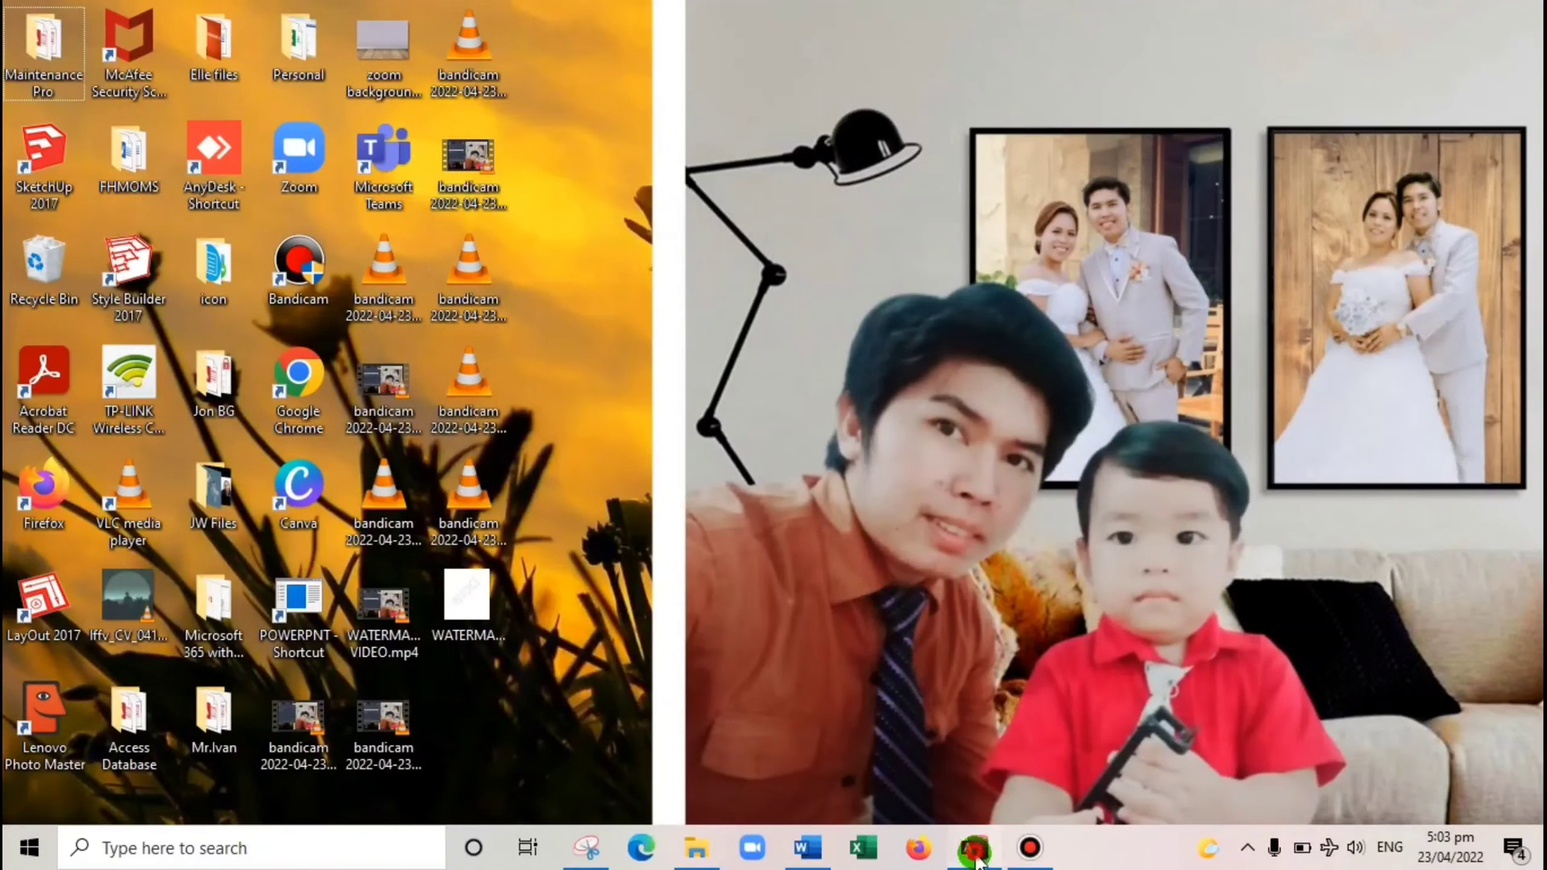
Set the Invoice Report's Picture property to WATERMARKS.JPG from the Desktop
left_click(974, 848)
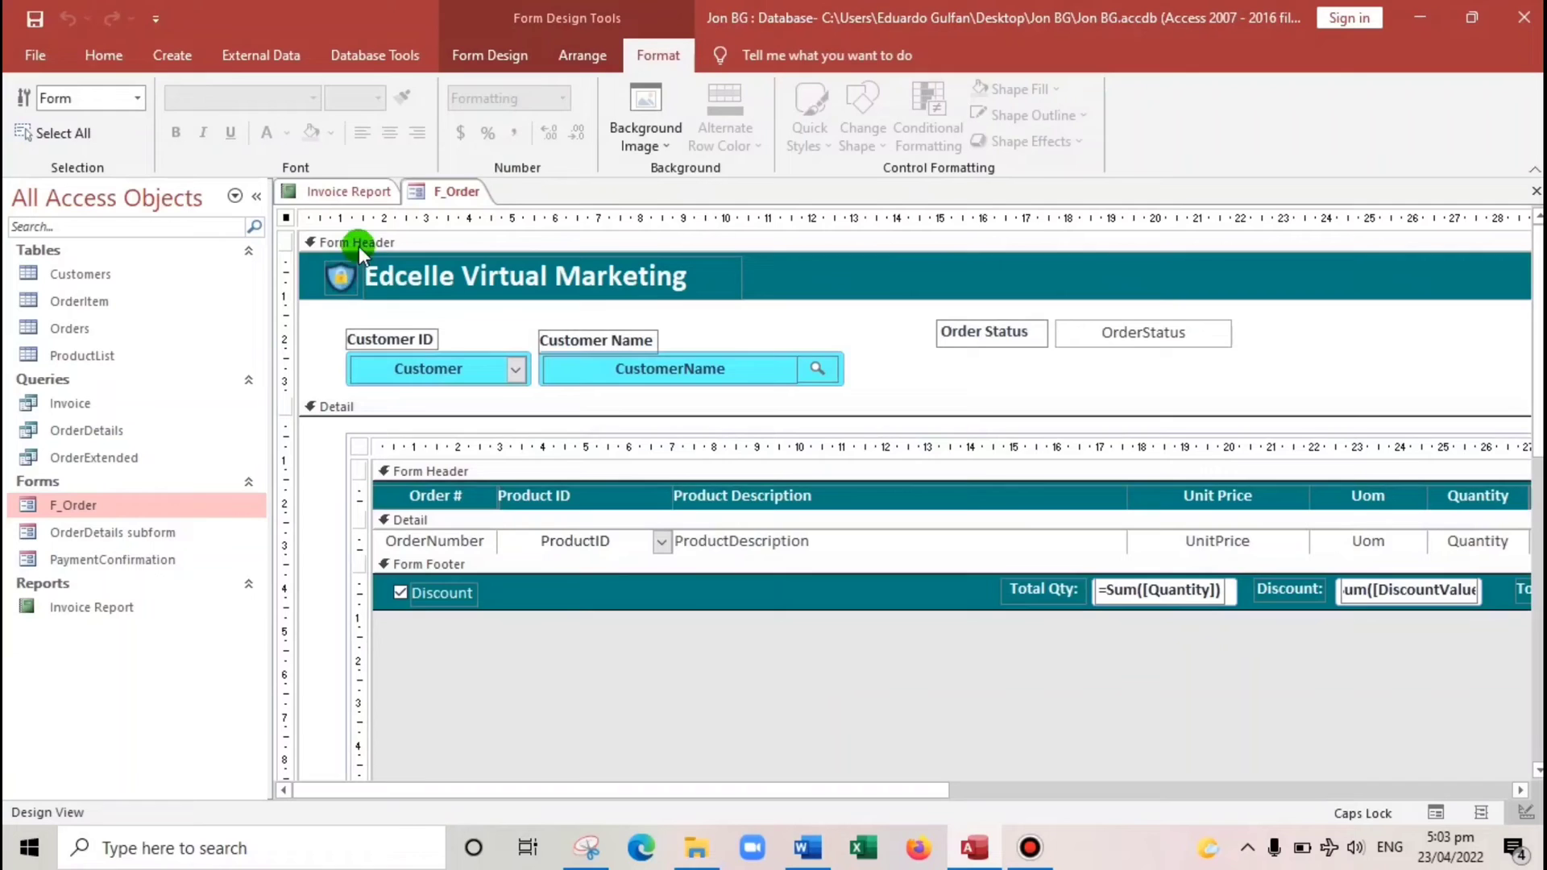
left_click(348, 193)
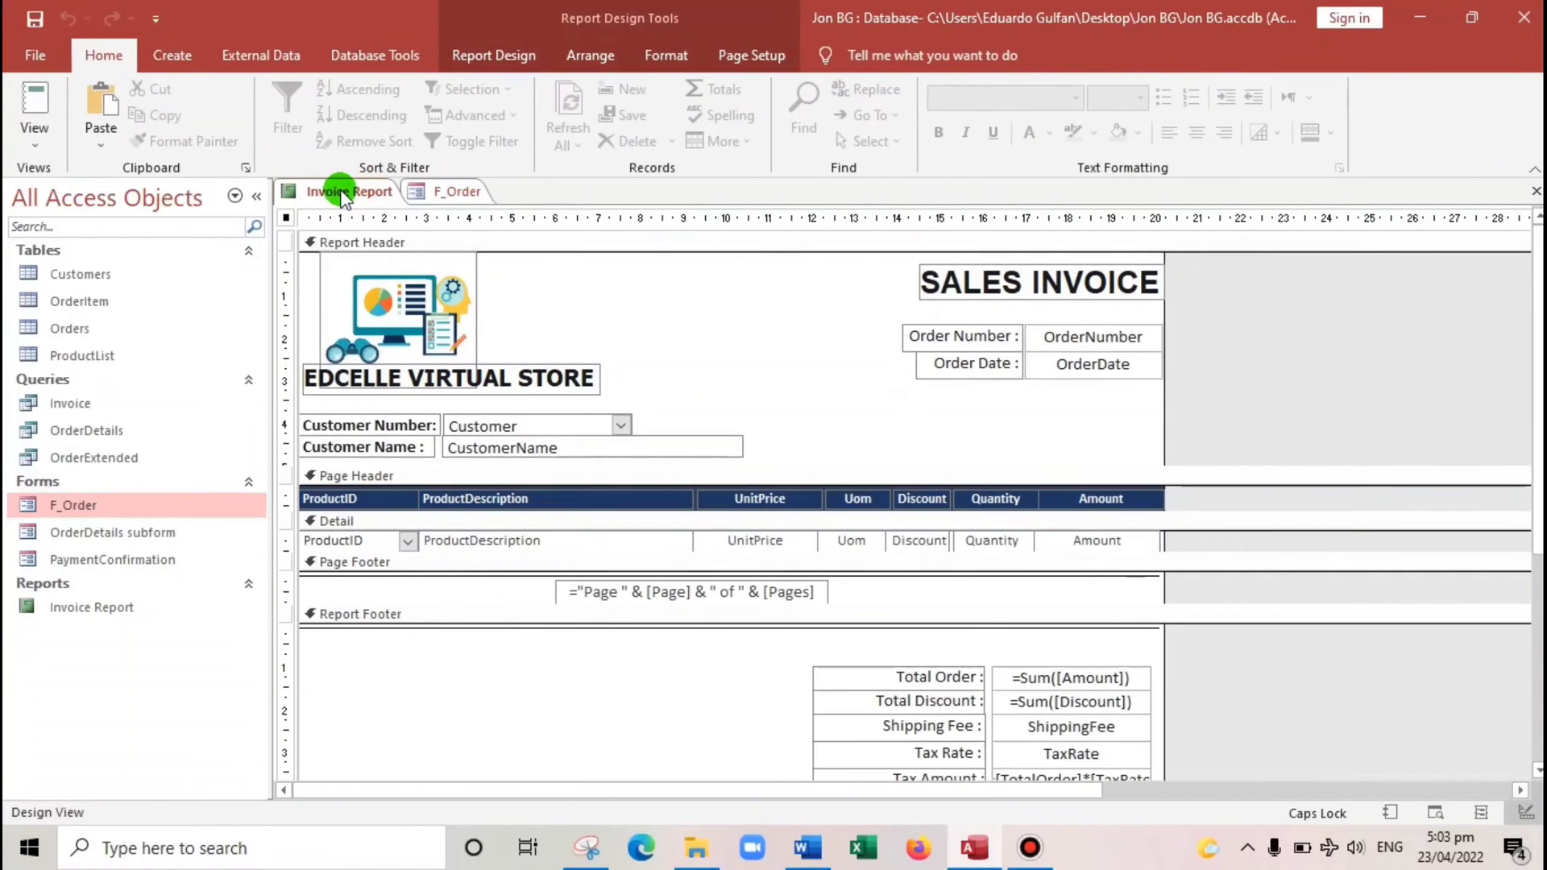
left_click(665, 56)
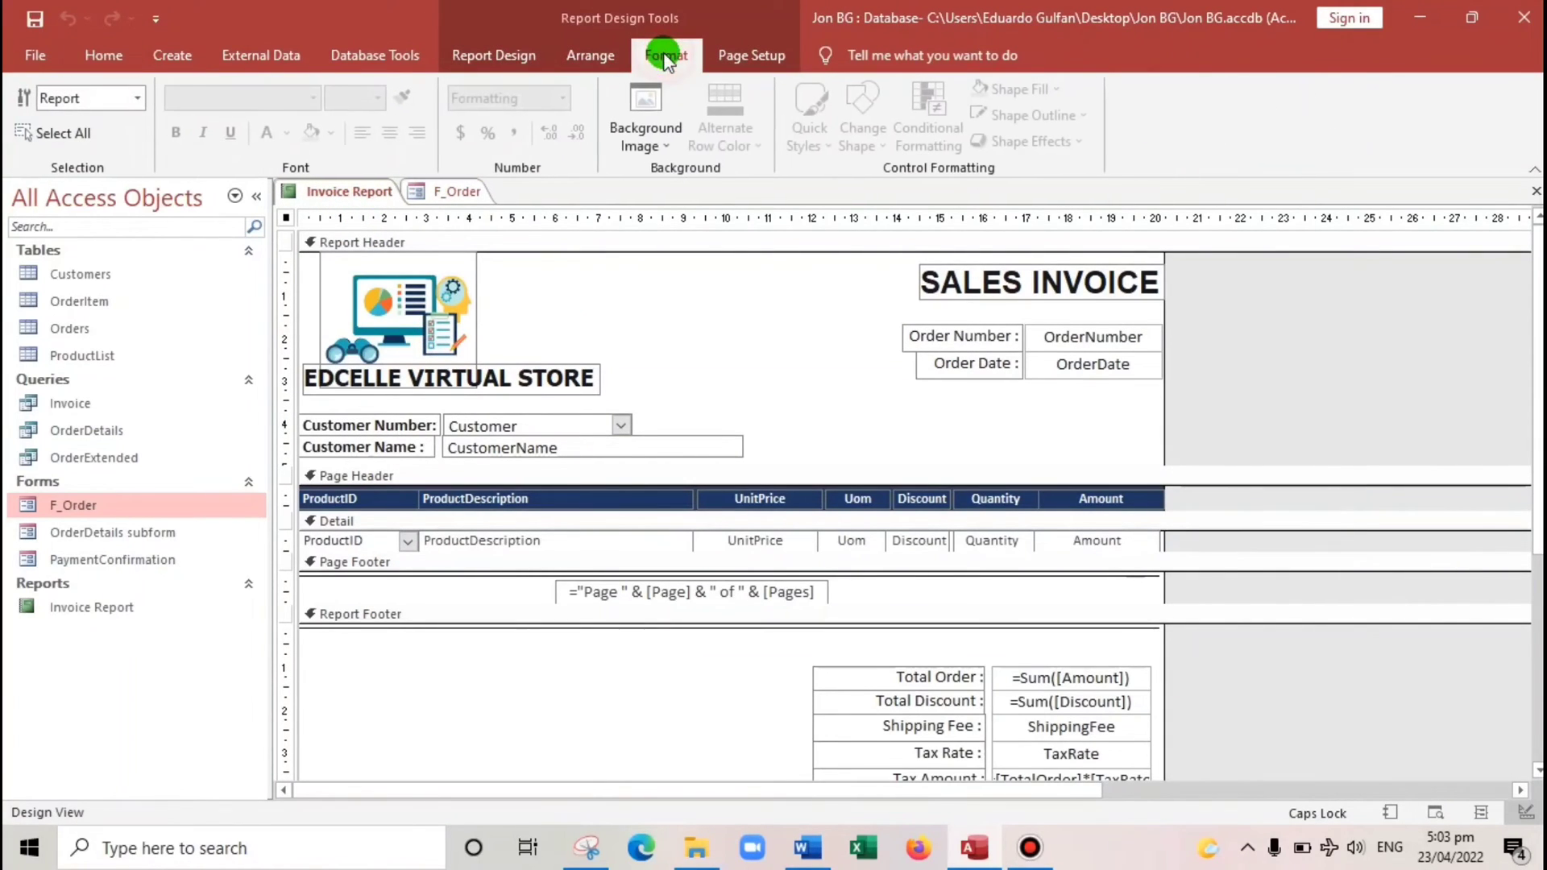
left_click(506, 55)
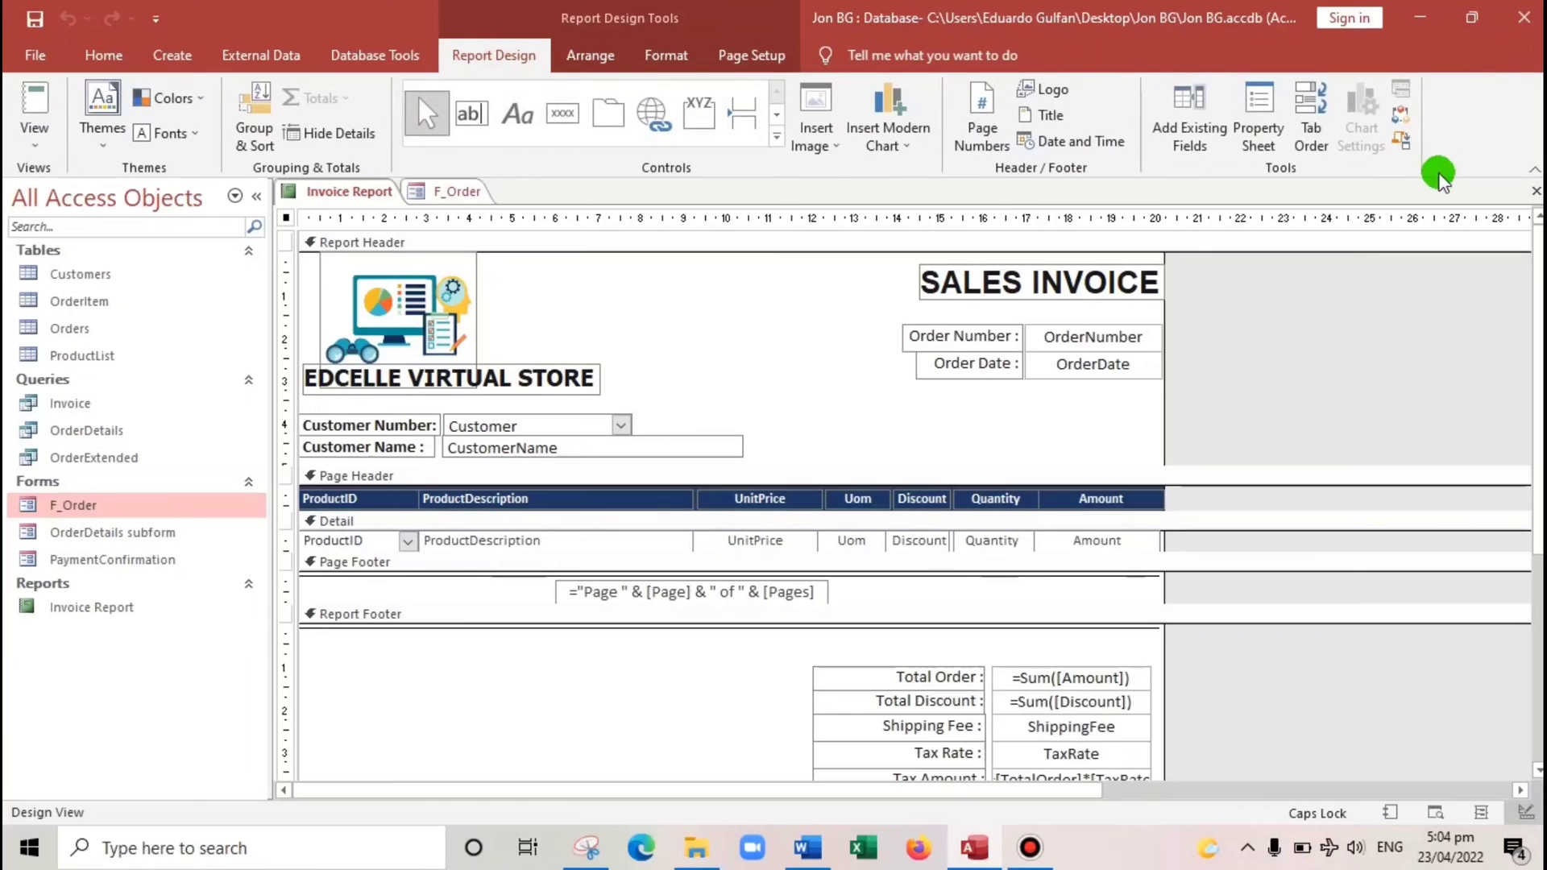
left_click(1258, 113)
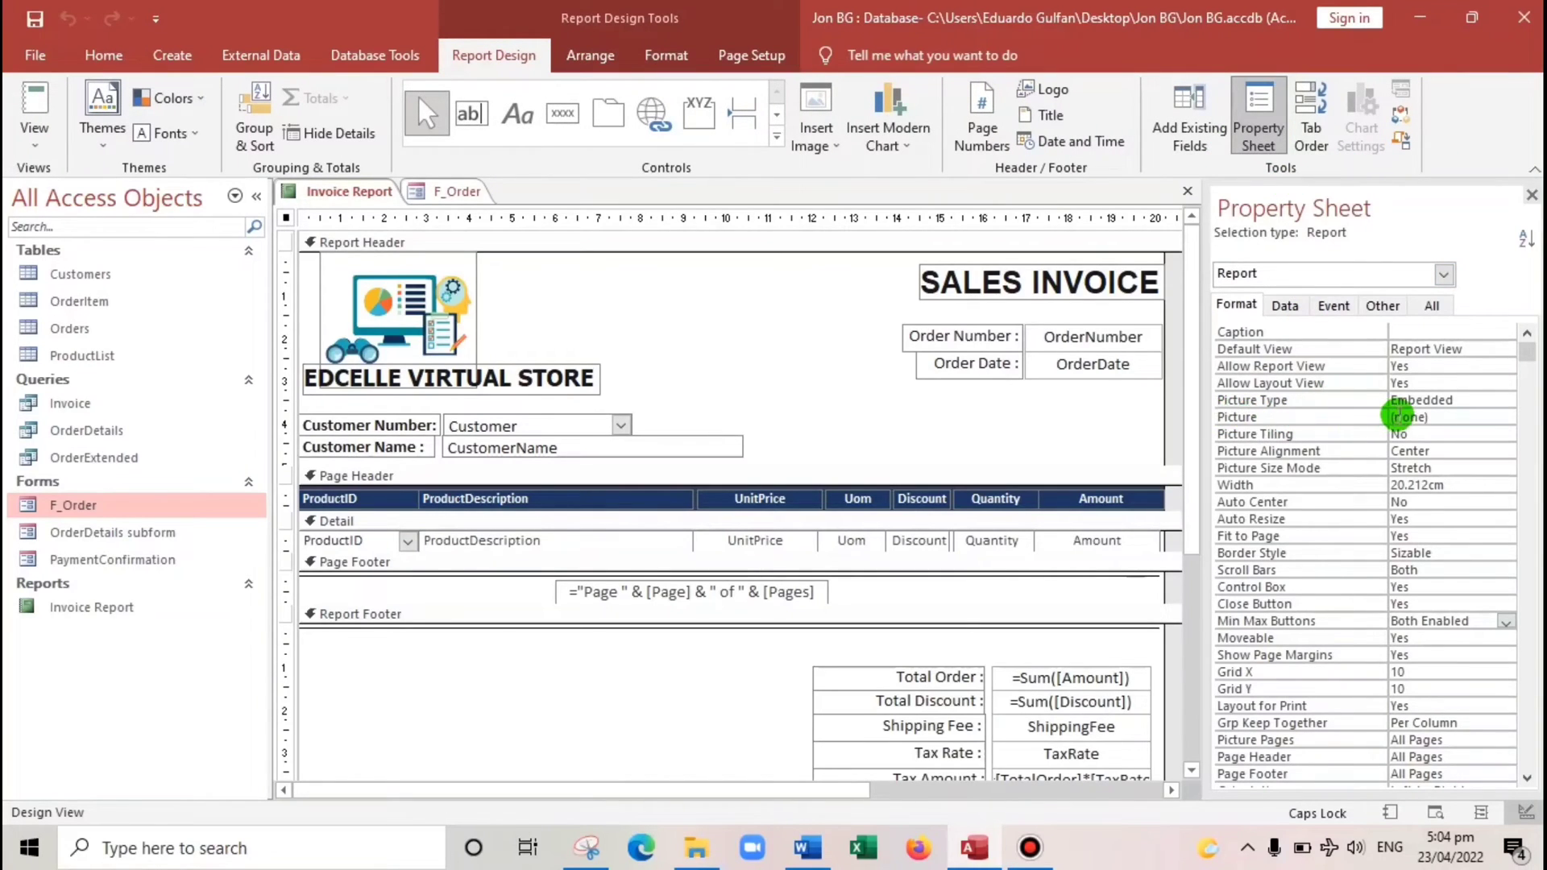
left_click(1402, 416)
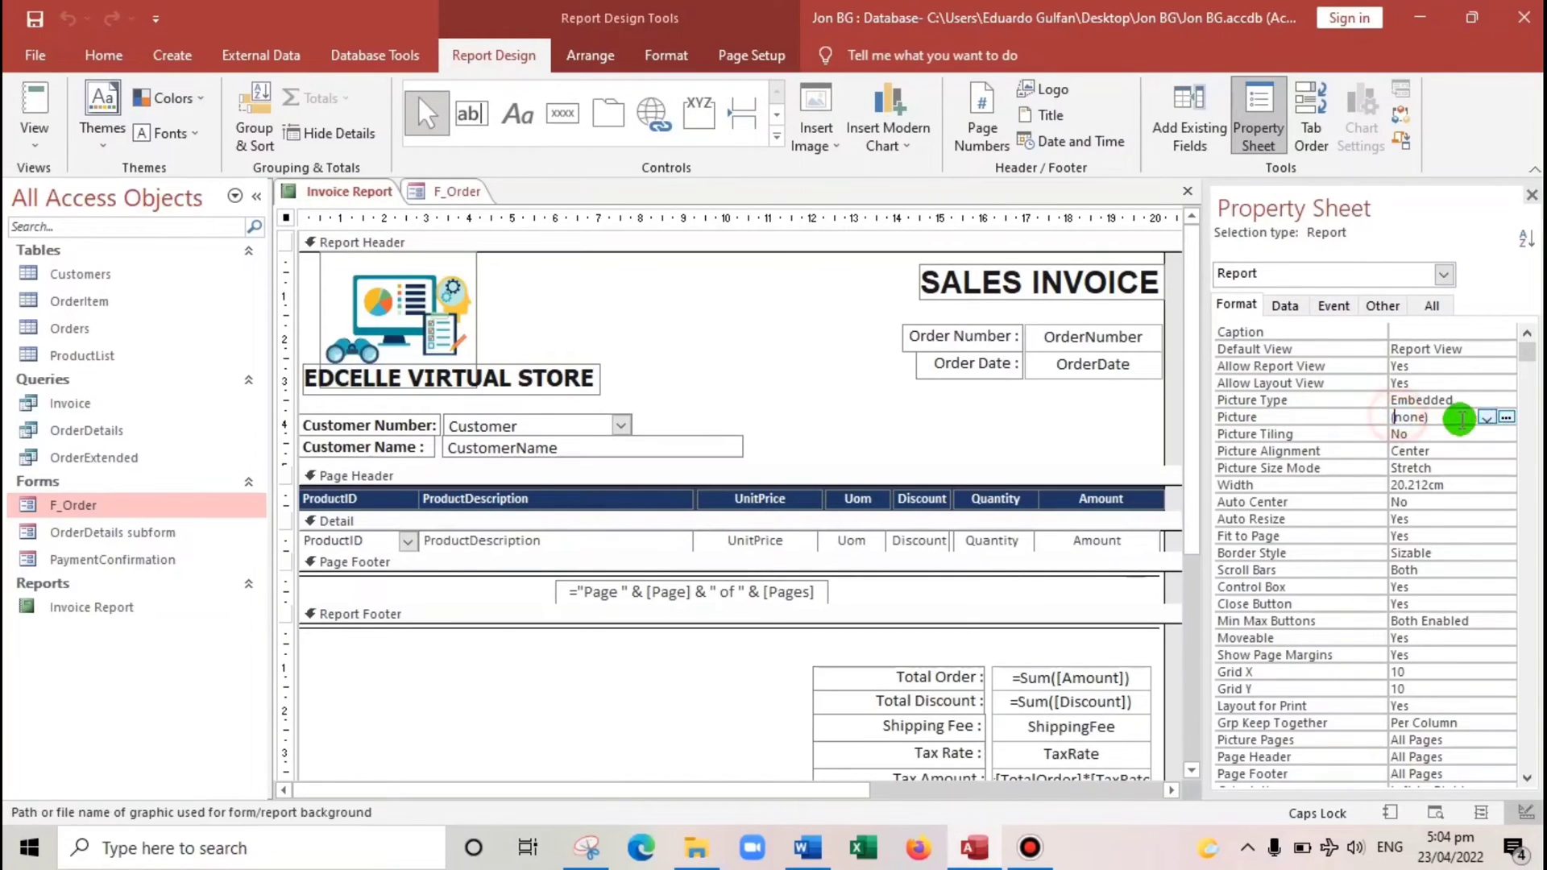
left_click(1506, 418)
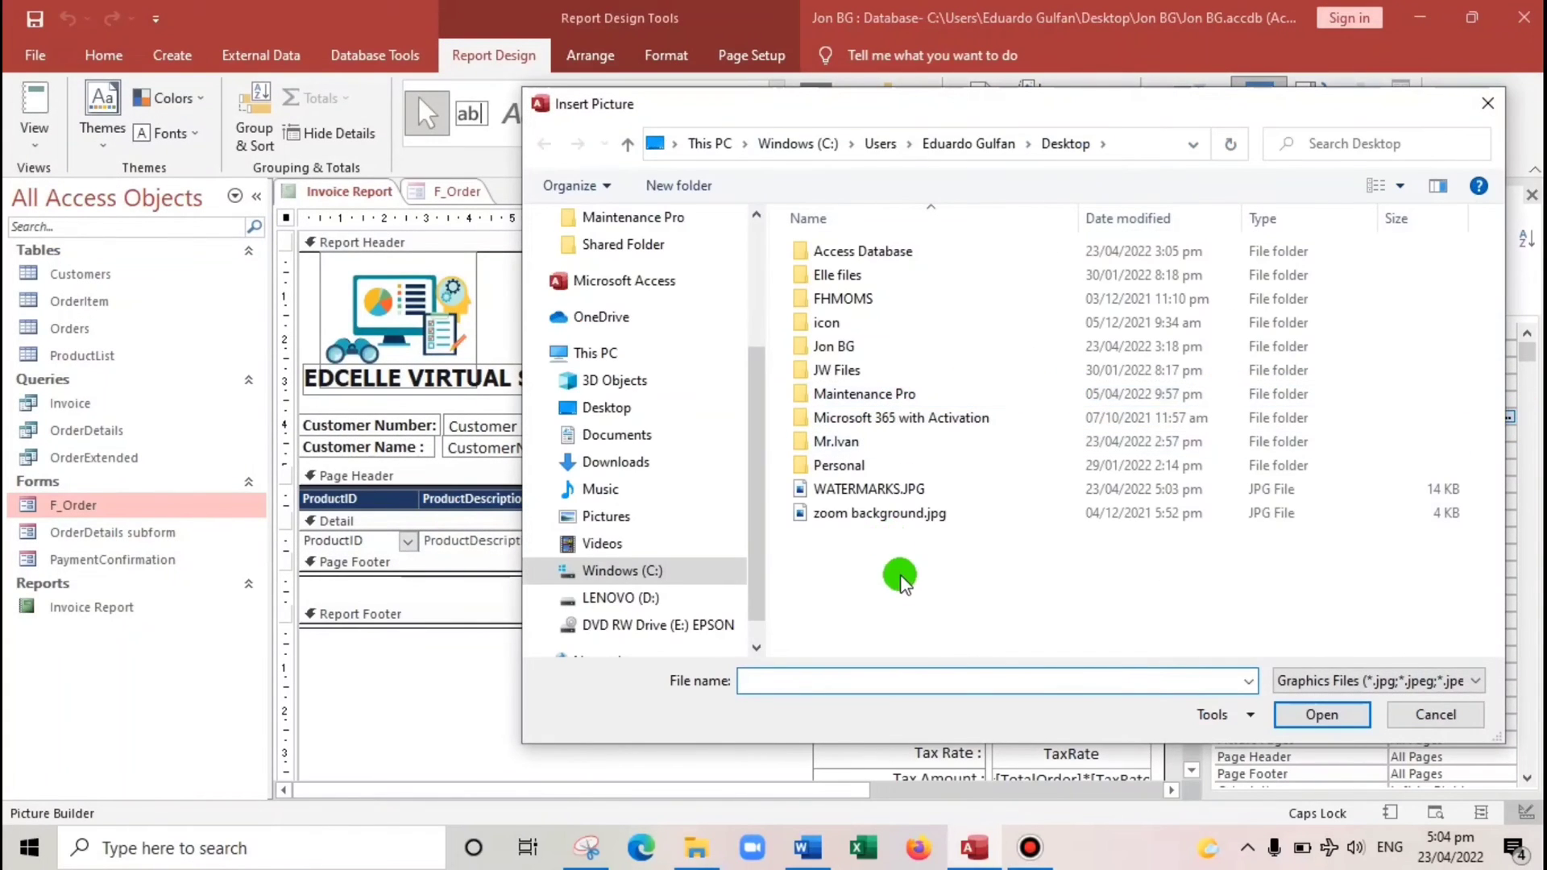
scroll(657, 322, "up", 3)
left_click(606, 262)
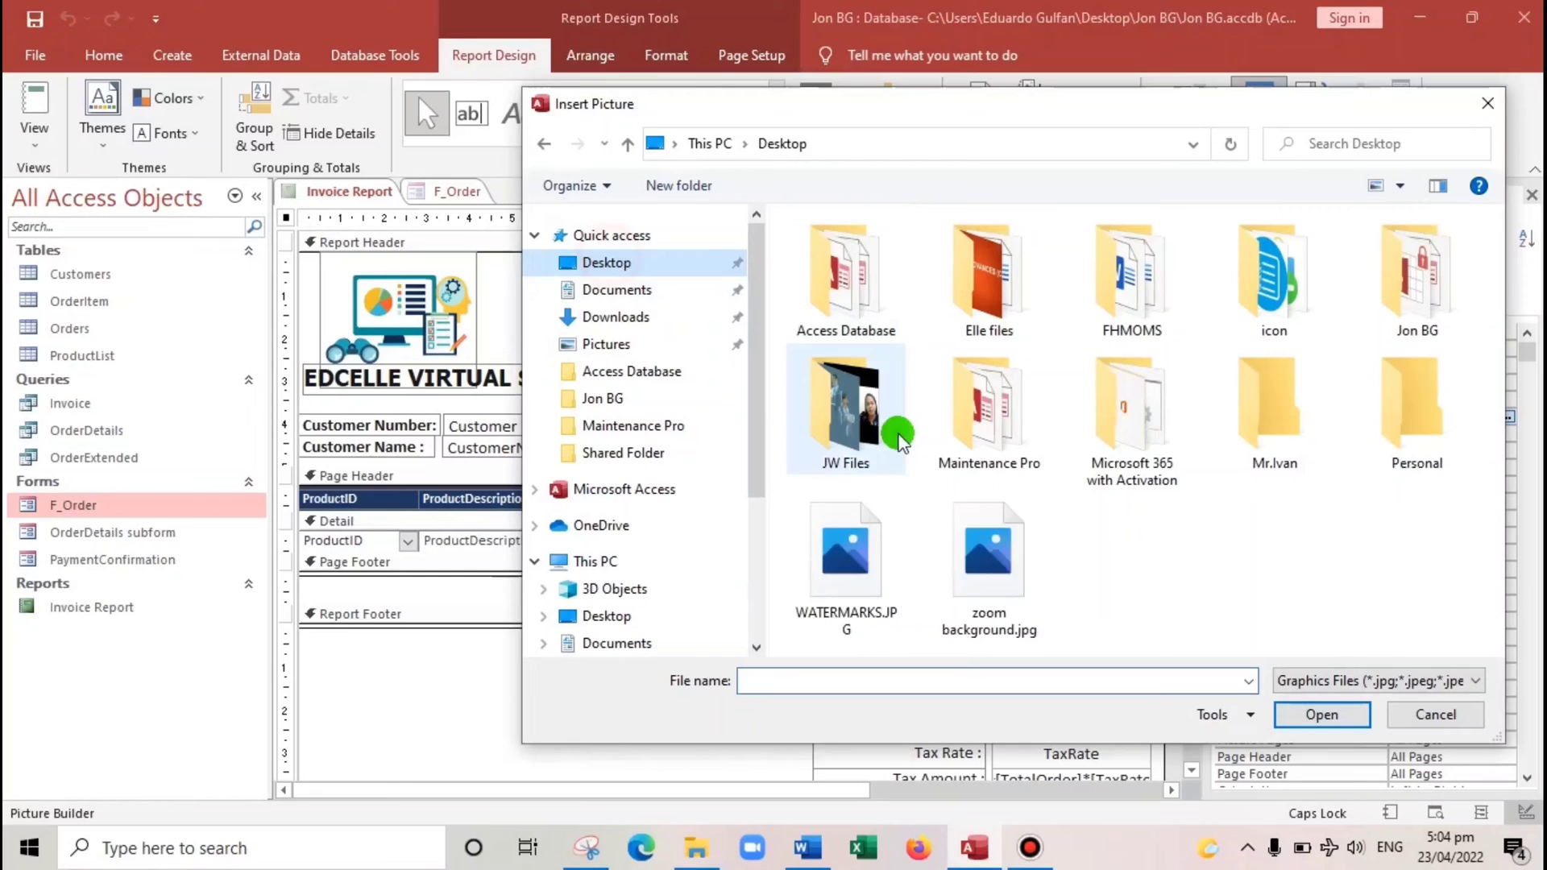
left_click(854, 558)
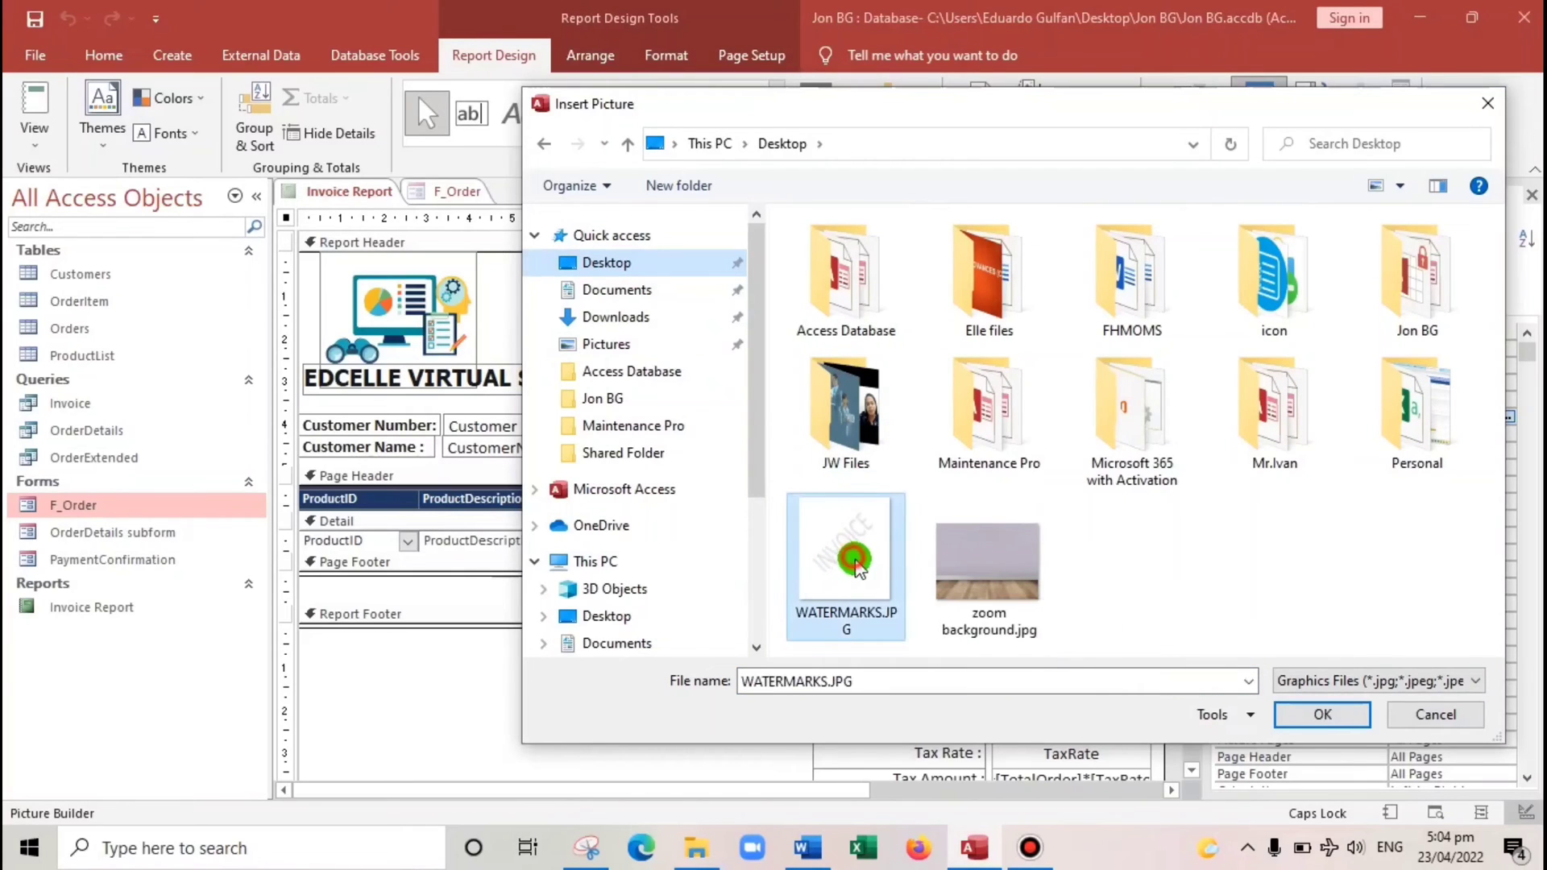
left_click(1298, 715)
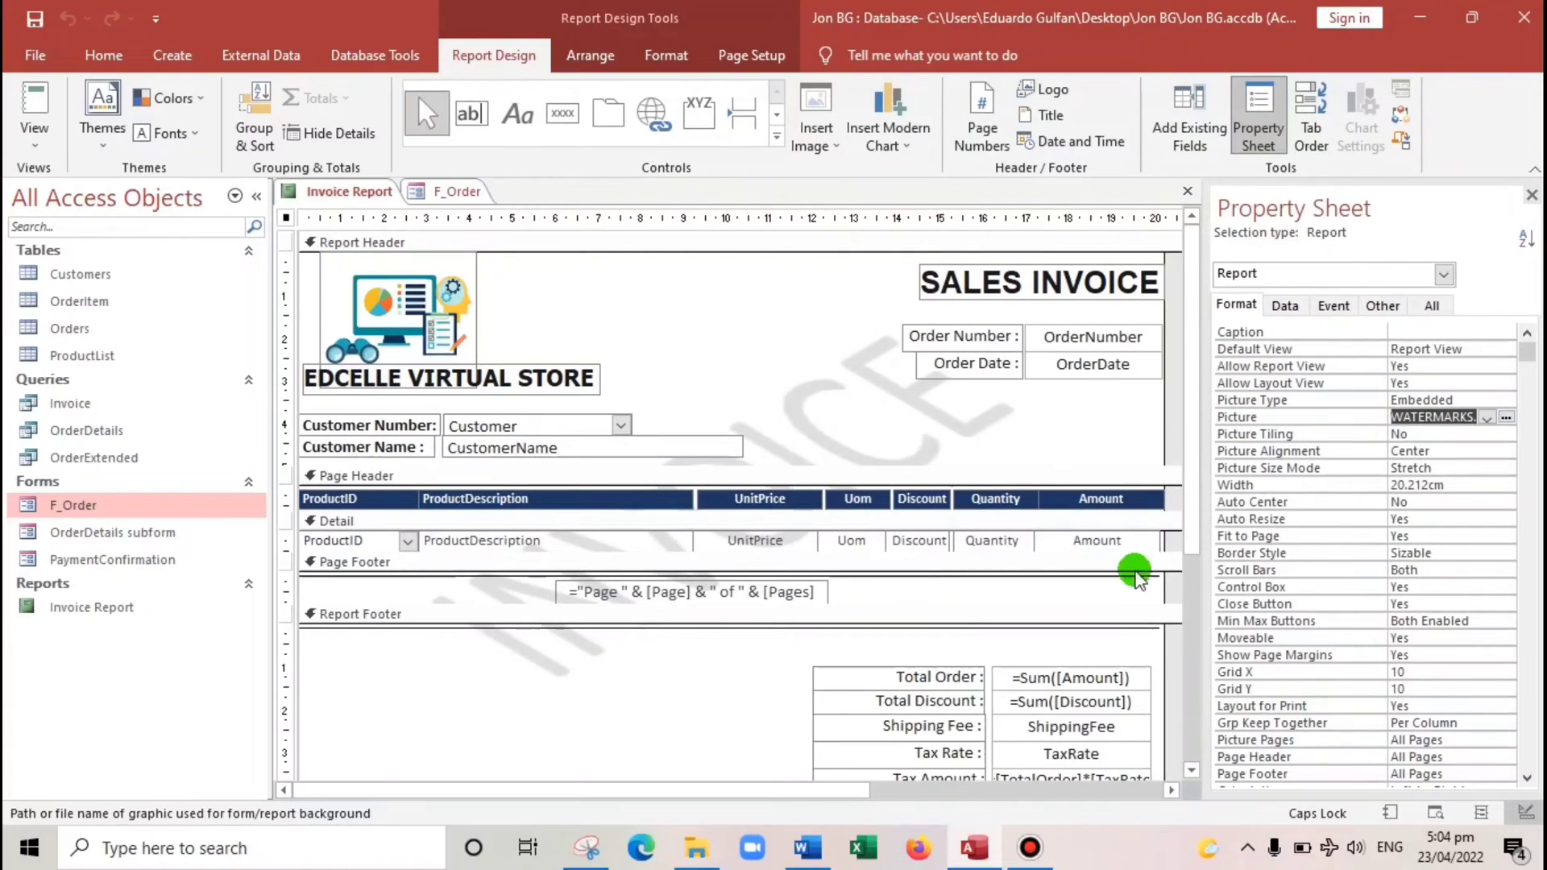
Close the Invoice Report, saving its changes
right_click(347, 193)
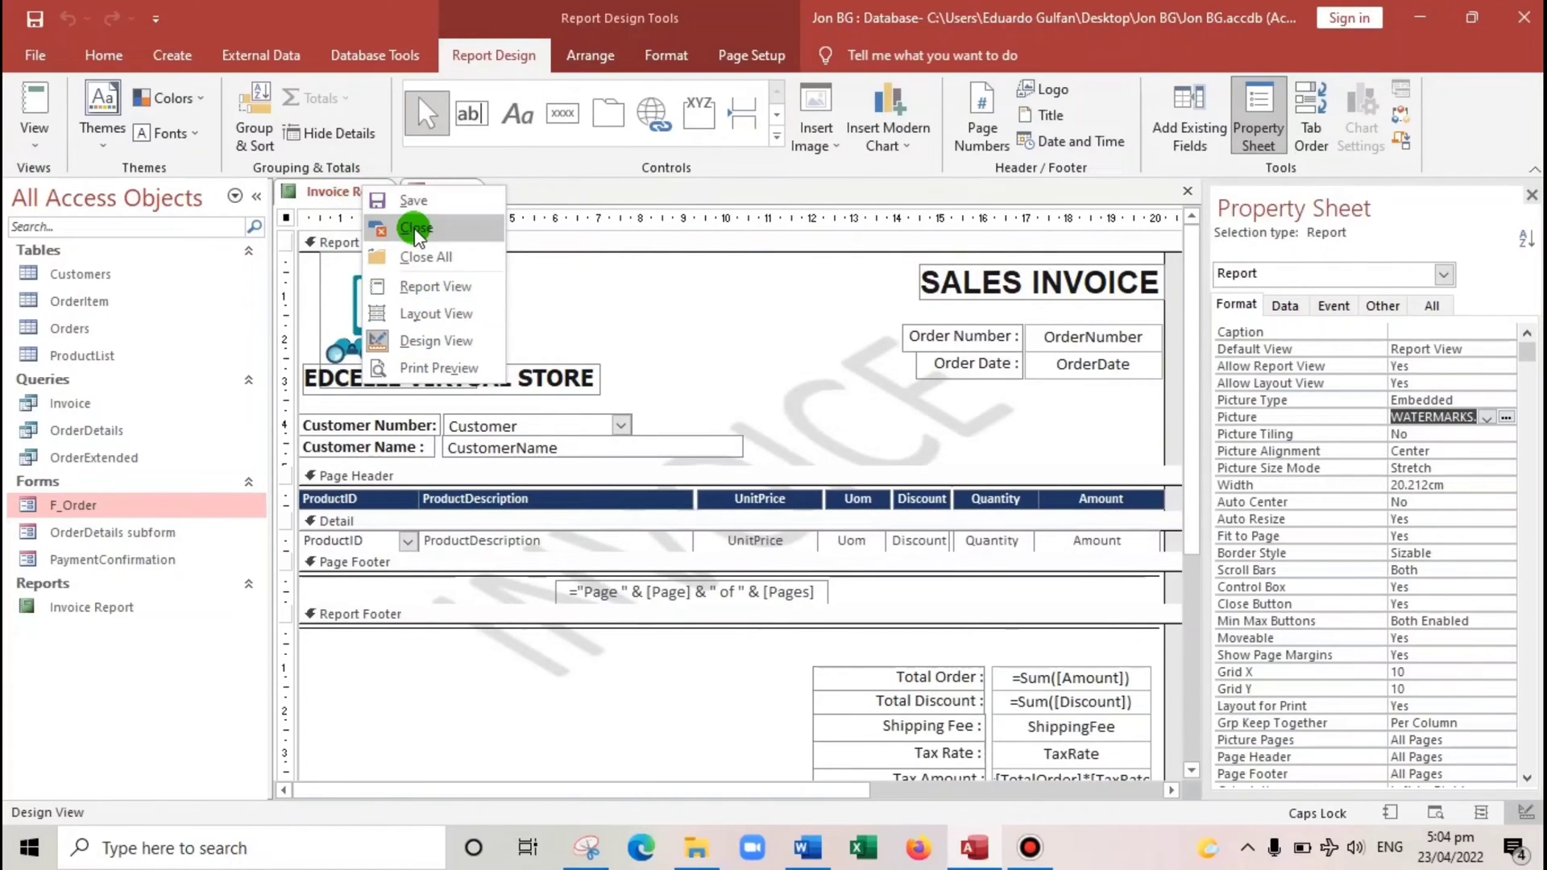
left_click(411, 230)
left_click(683, 485)
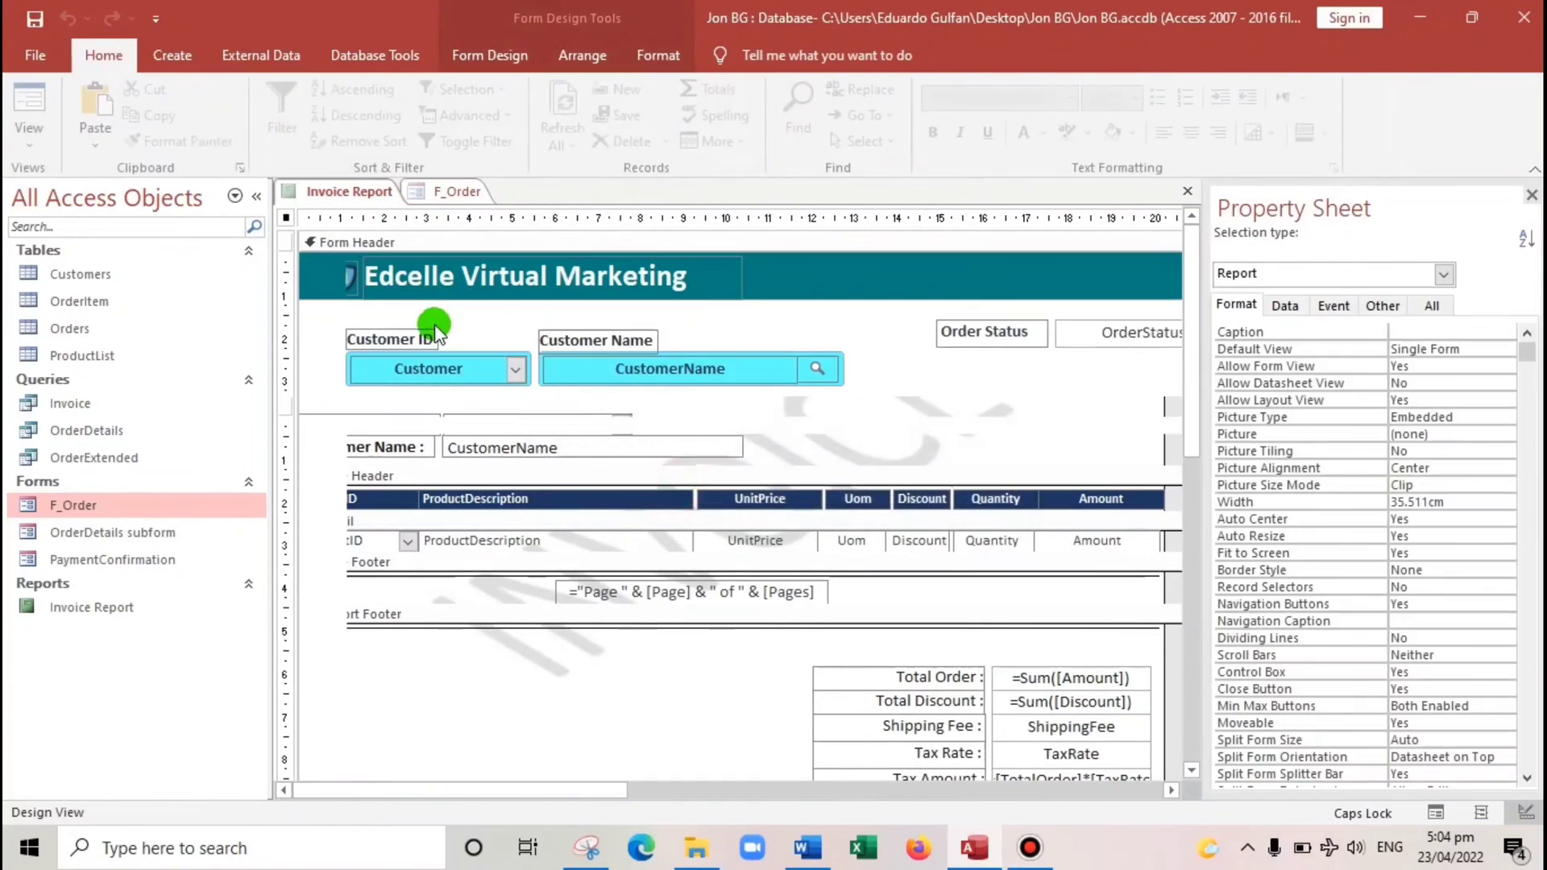
Run the F_Order form, go to order 00067, and preview its watermarked invoice
left_click(40, 101)
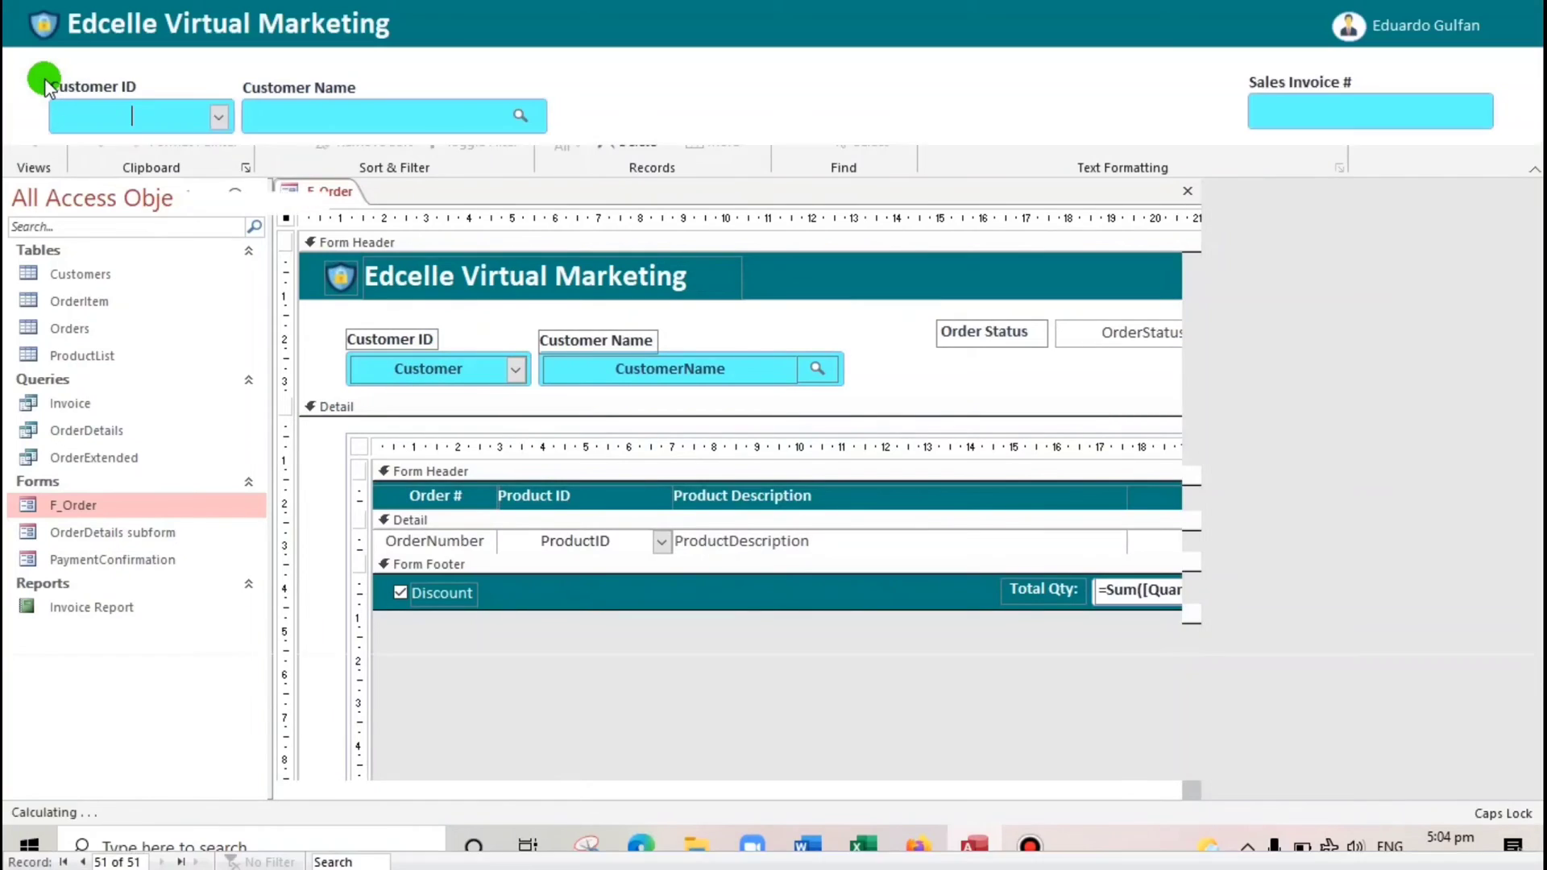
left_click(95, 862)
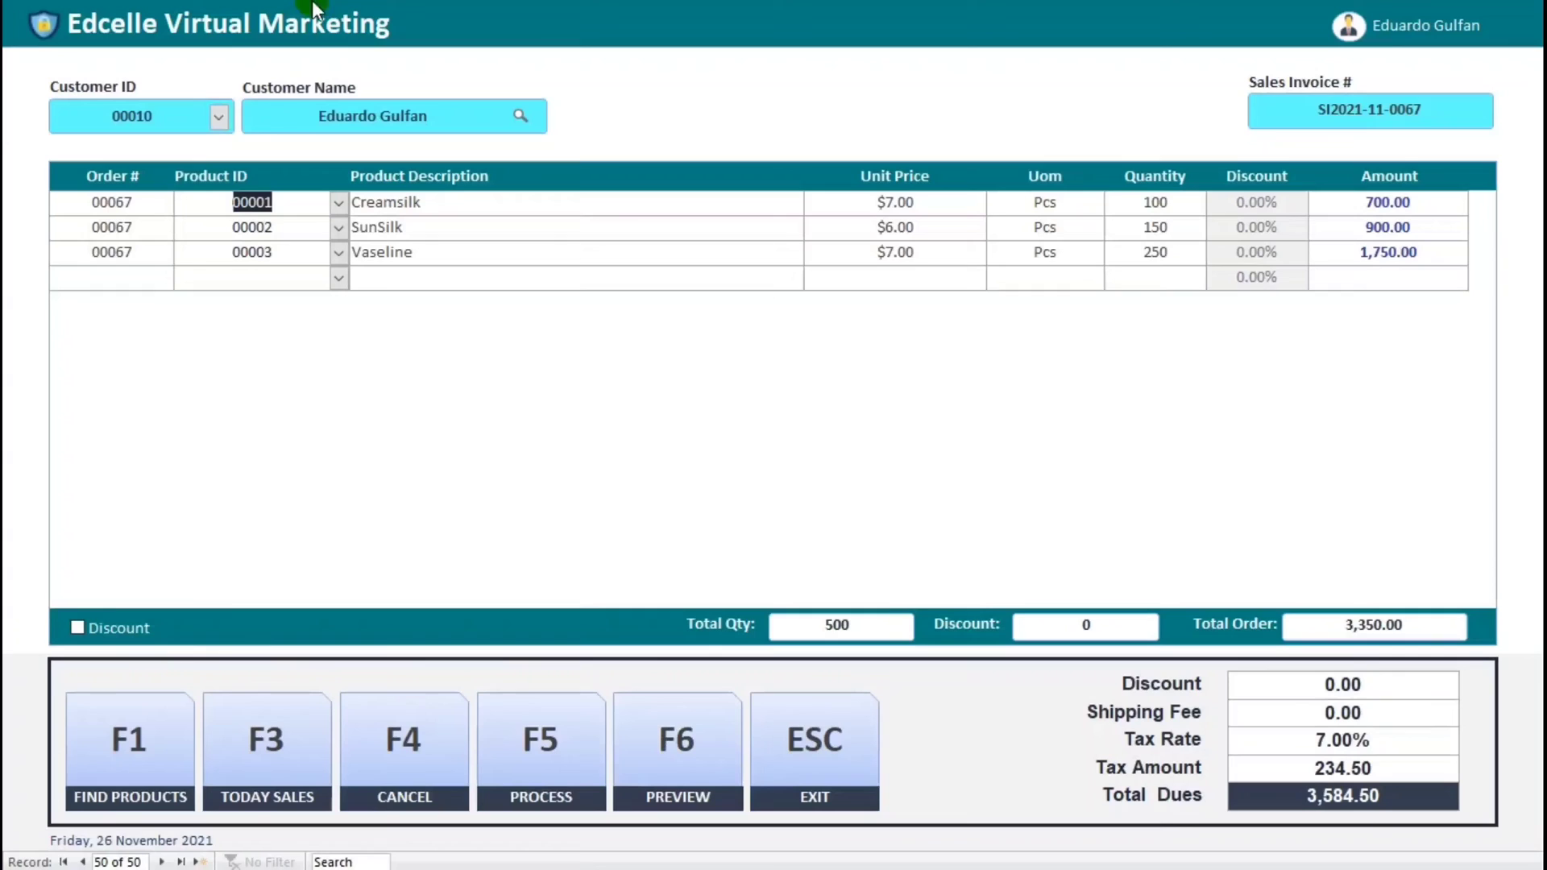
left_click(679, 757)
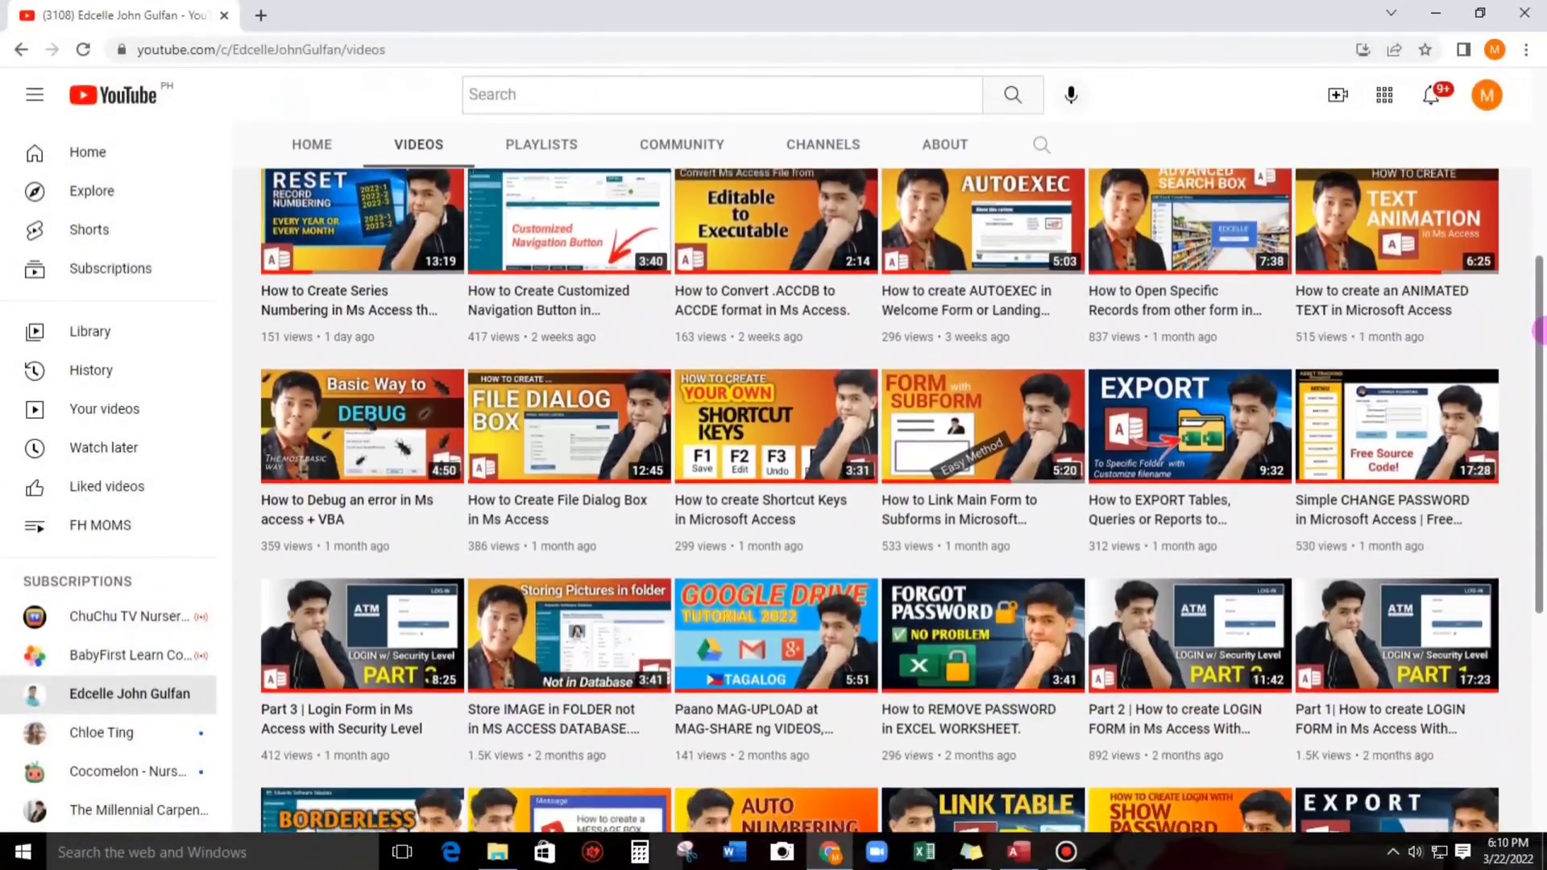
left_click_drag(1538, 330, 1539, 516)
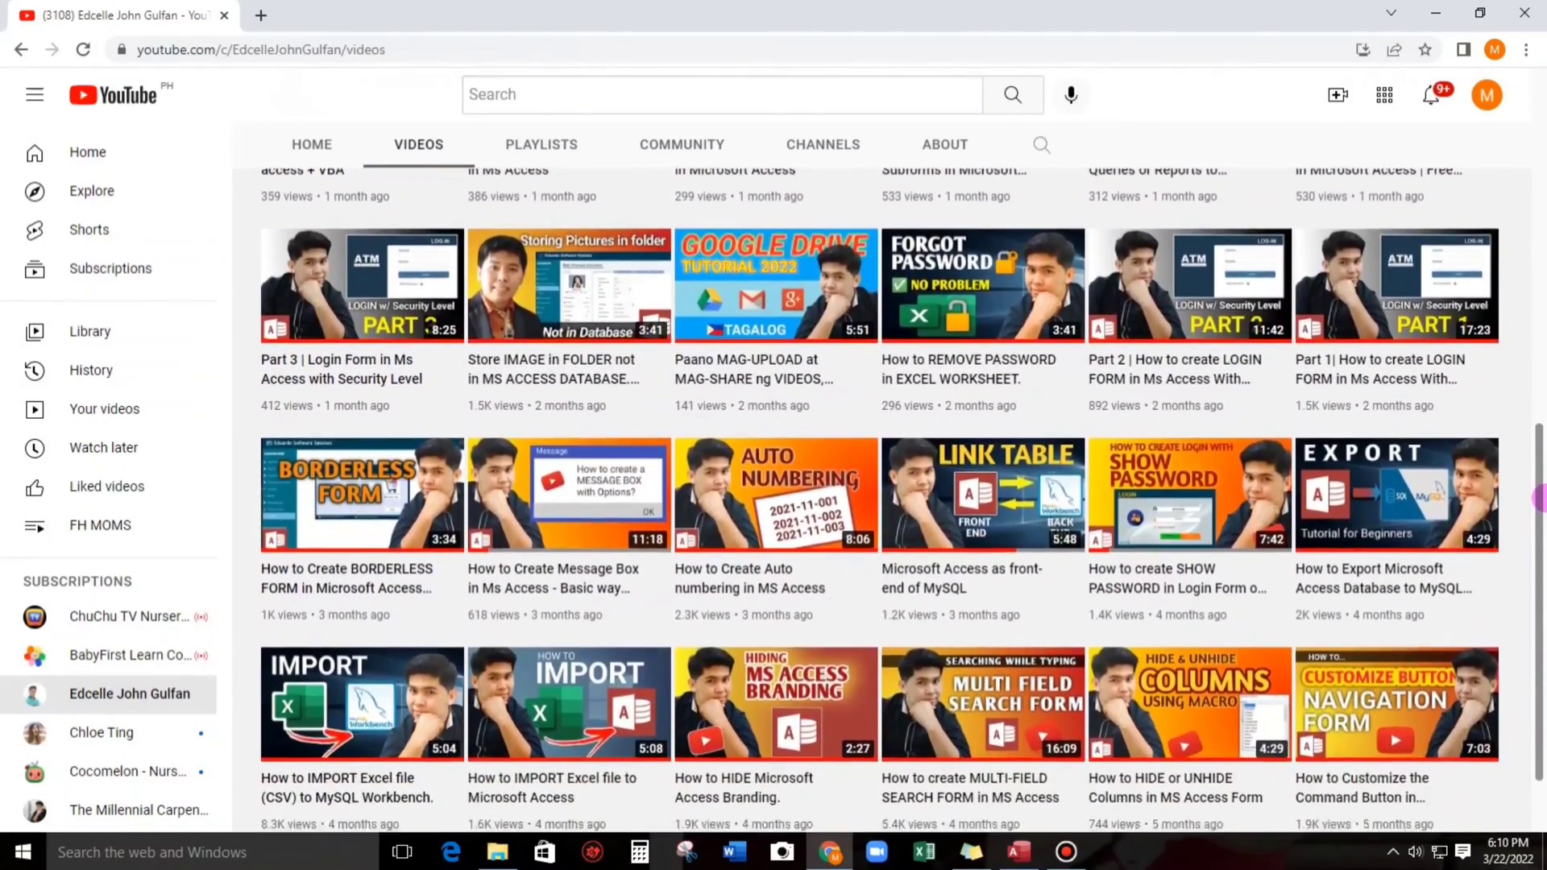